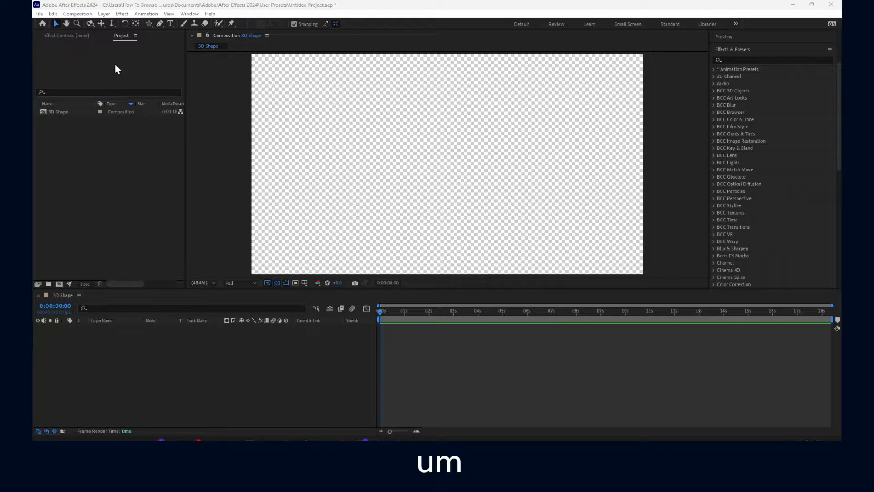
Add an ellipse shape layer that fills the composition with the Ellipse Tool, and shrink it around the centre.
click(151, 24)
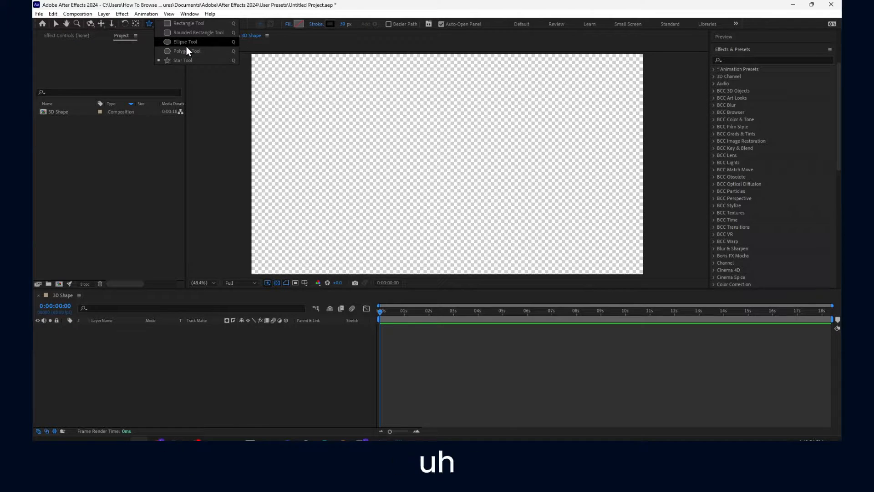
click(186, 43)
click(149, 26)
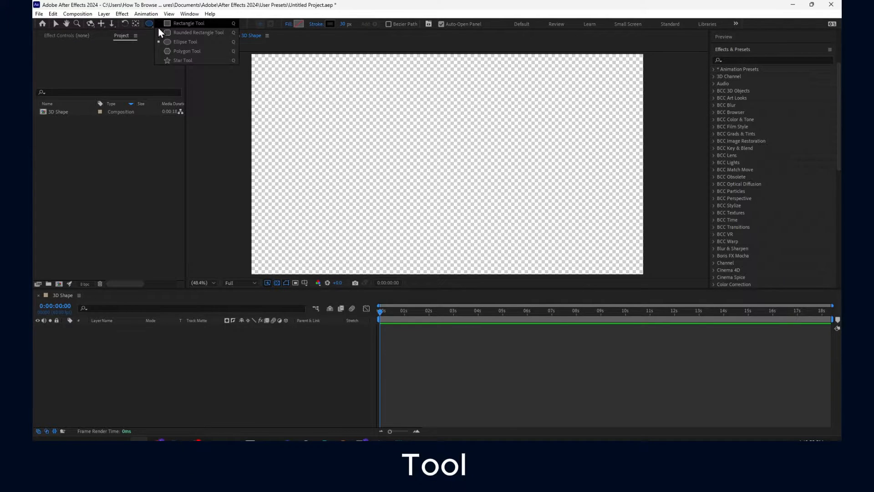
click(179, 43)
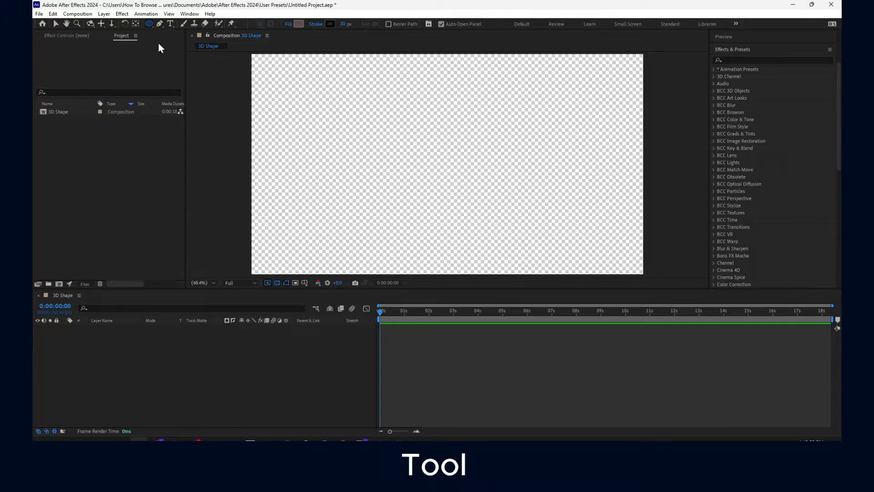
double_click(150, 23)
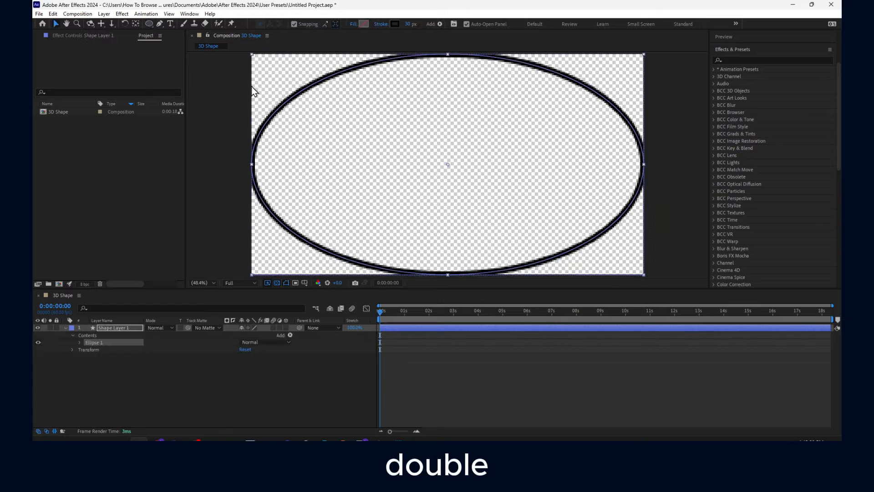
drag(252, 165, 320, 165)
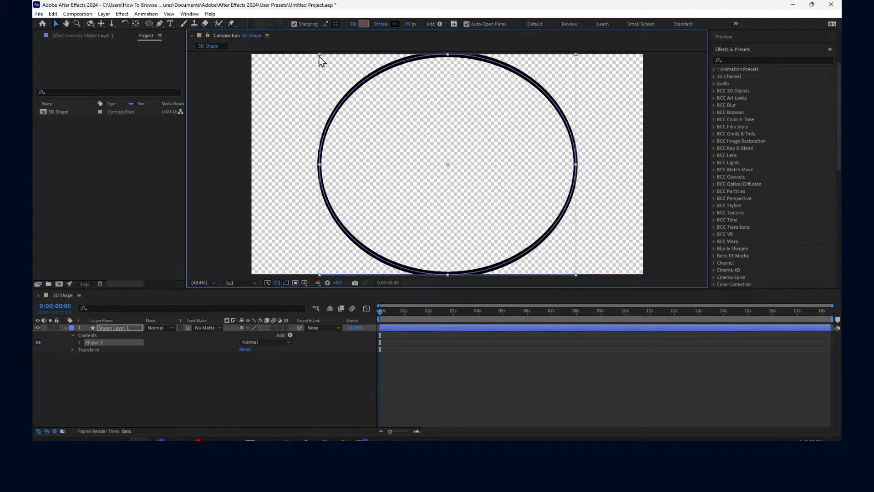
drag(322, 56, 352, 88)
Fill the ellipse with red FF0000 and narrow it into a smaller, roughly circular shape.
click(363, 24)
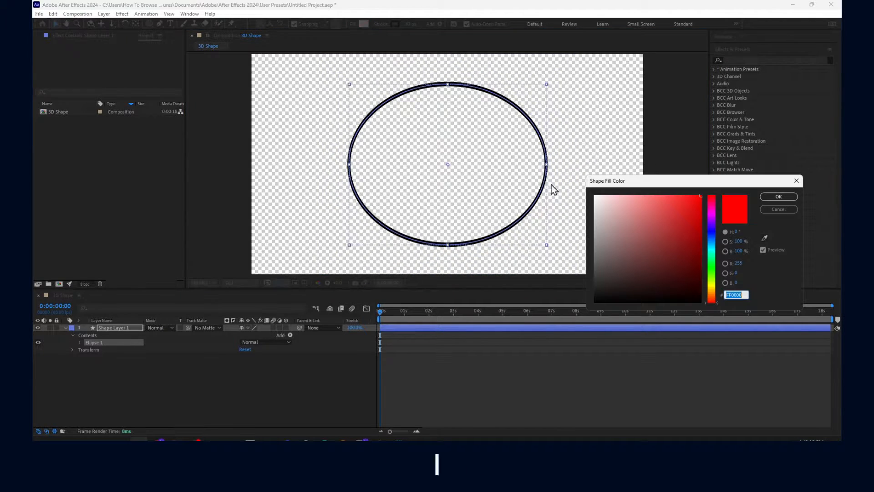
drag(628, 237, 747, 202)
click(777, 197)
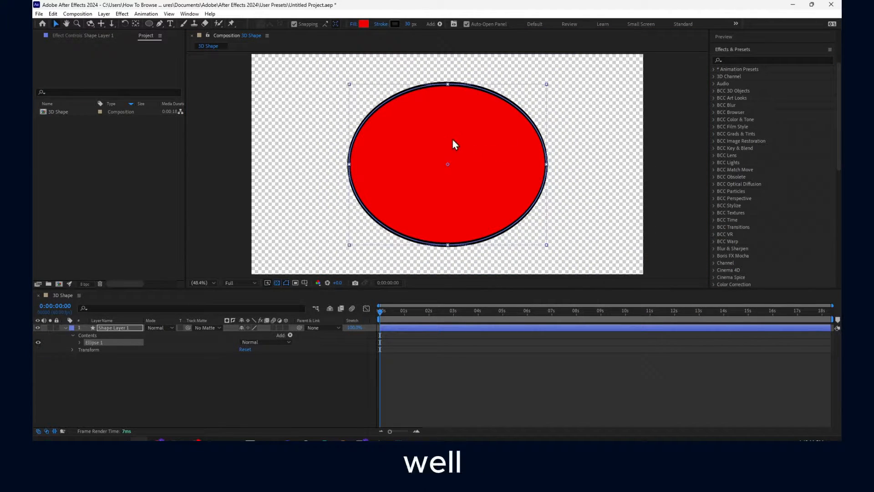
drag(350, 170, 364, 168)
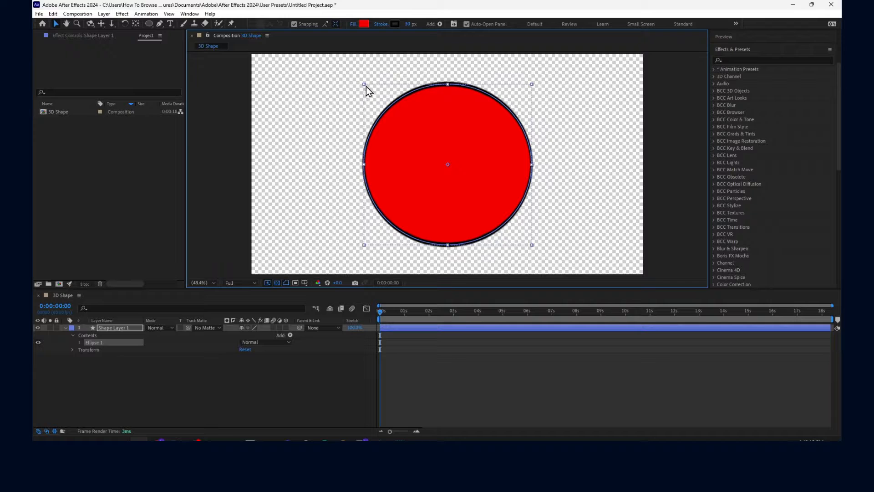
drag(366, 86, 377, 95)
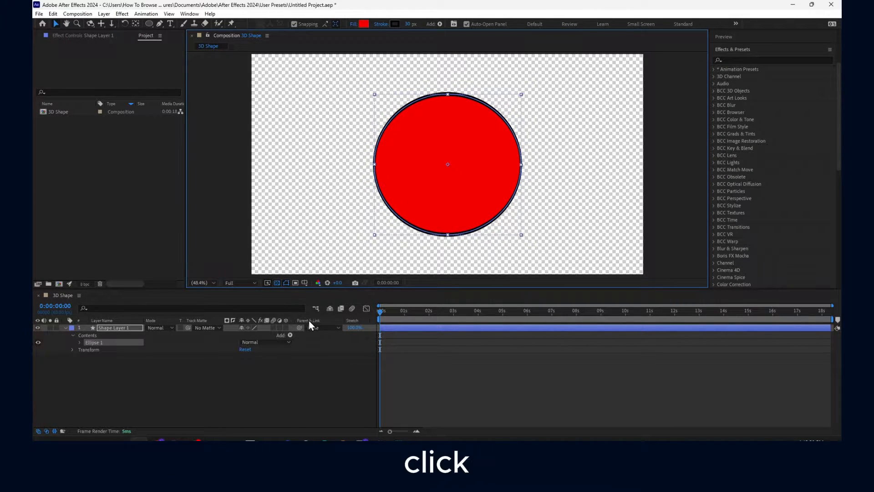
Check that the timeline's Switches column is enabled and turn Shape Layer 1 into a 3D layer.
right_click(323, 320)
mouse_move(359, 349)
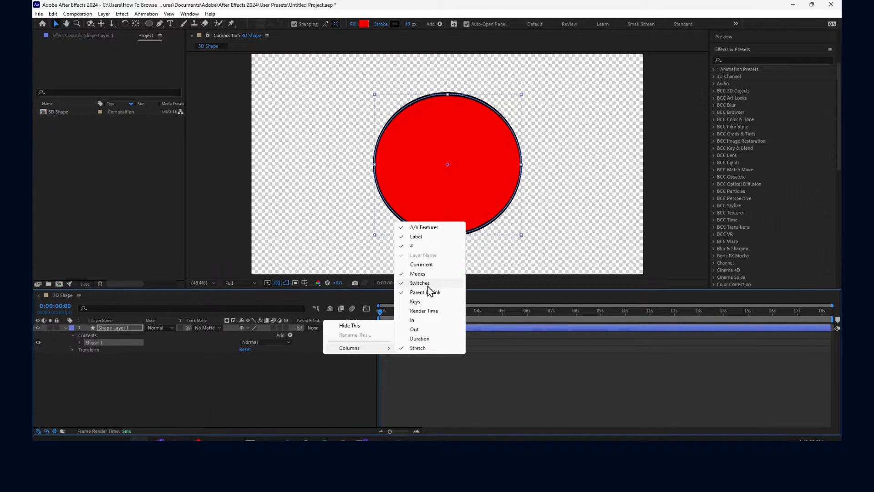
click(299, 374)
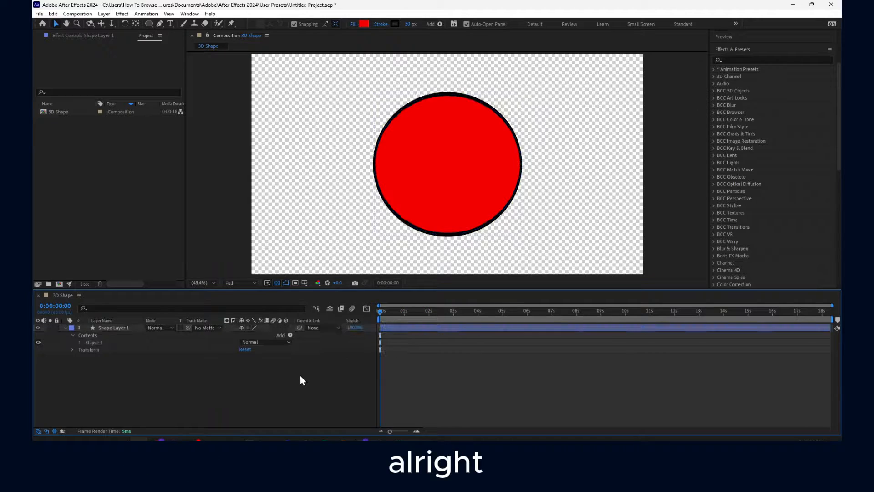
click(285, 327)
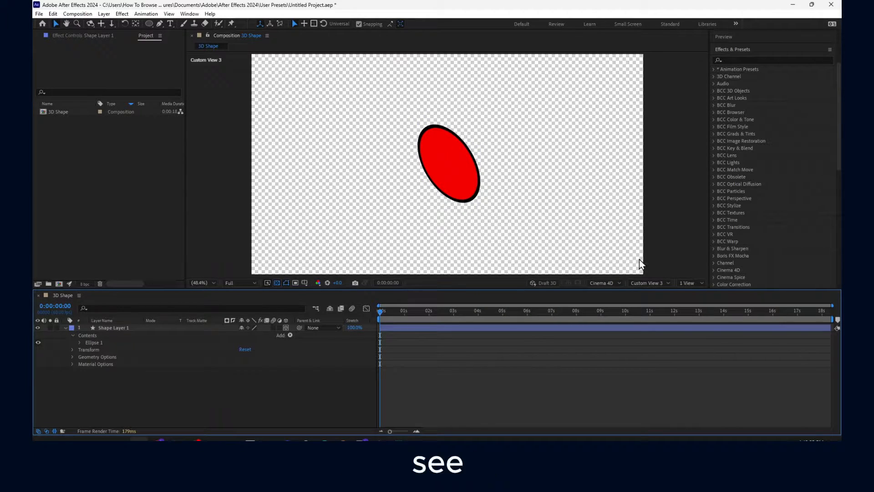
Compare the 3D shape in Active Camera (Default), Custom View 3 and Custom View 1, ending in Custom View 3.
click(689, 285)
click(660, 282)
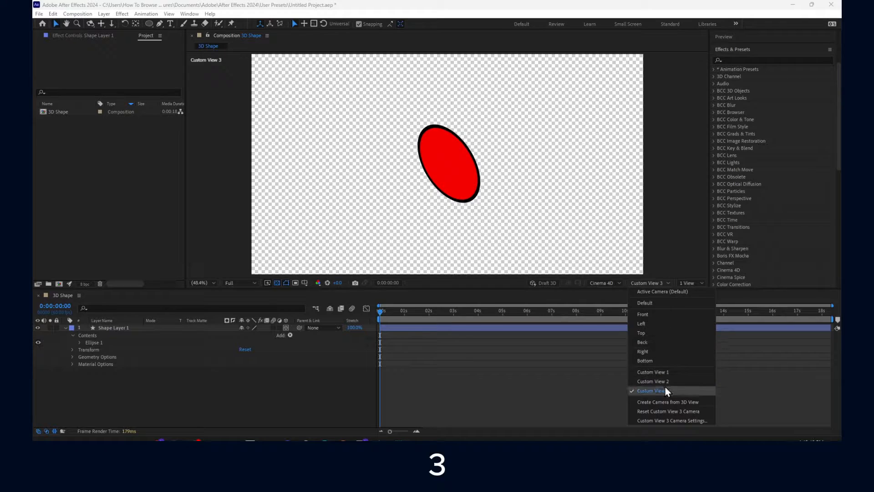
click(659, 294)
click(647, 283)
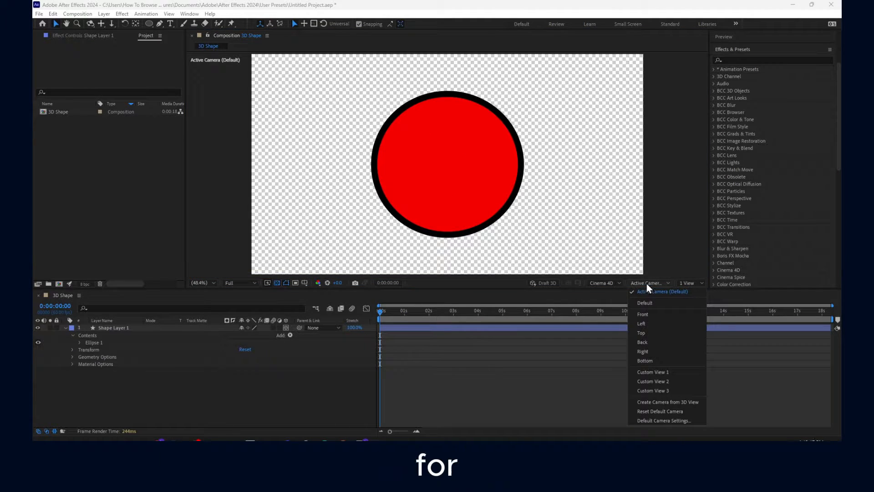
click(673, 292)
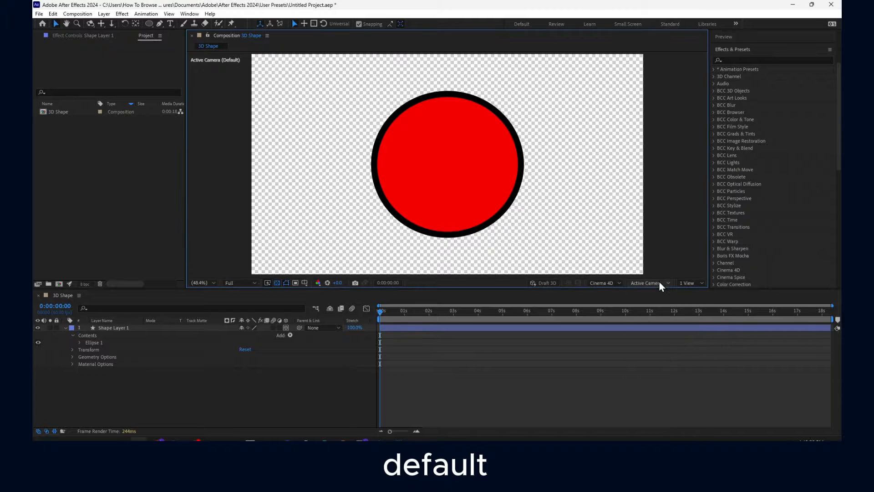
click(659, 282)
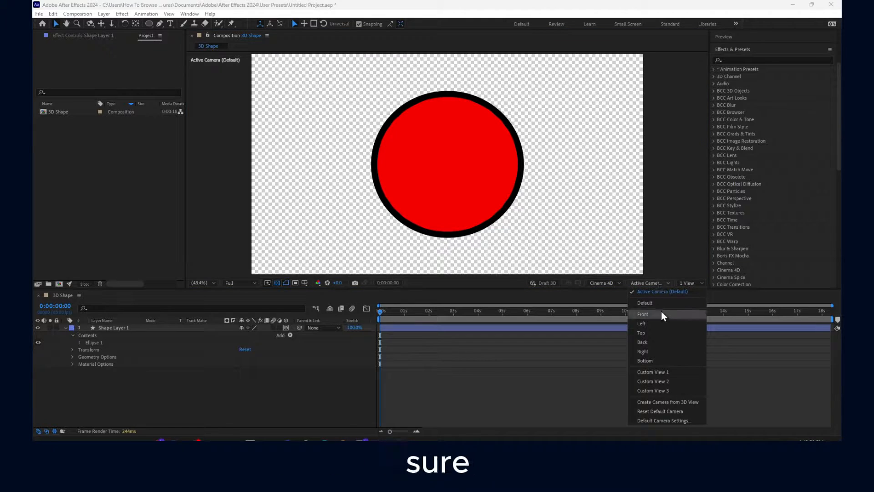
click(670, 391)
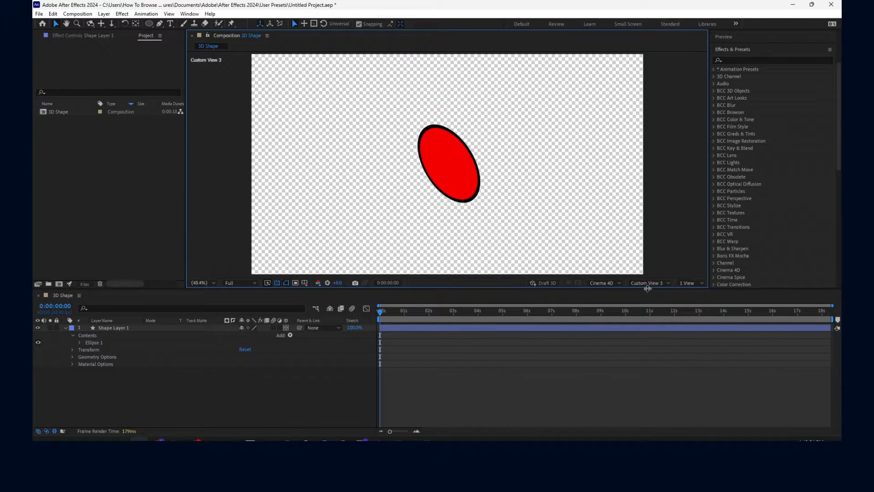
click(647, 284)
click(648, 364)
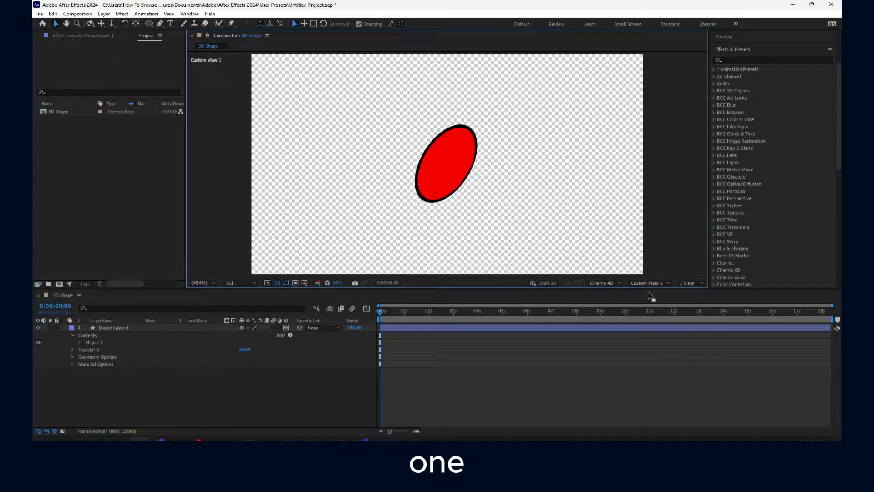
click(648, 283)
click(646, 390)
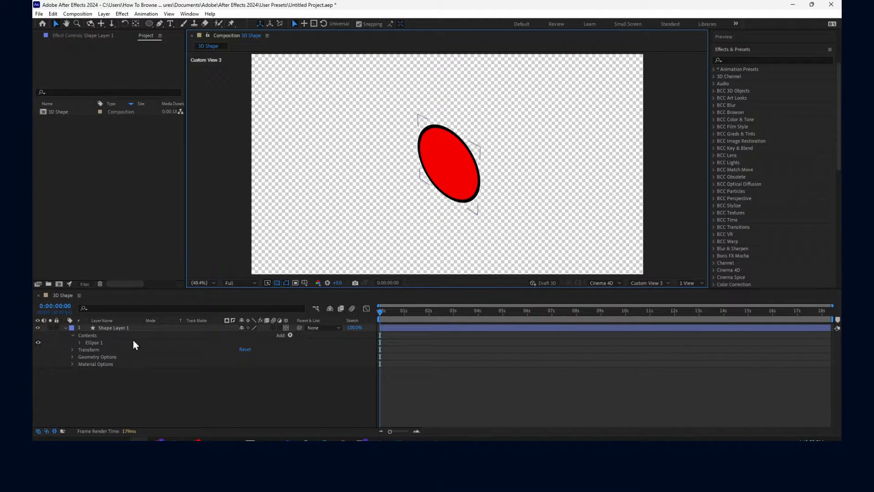
Set the shape layer's Extrusion Depth to 322 in its Geometry Options.
click(73, 357)
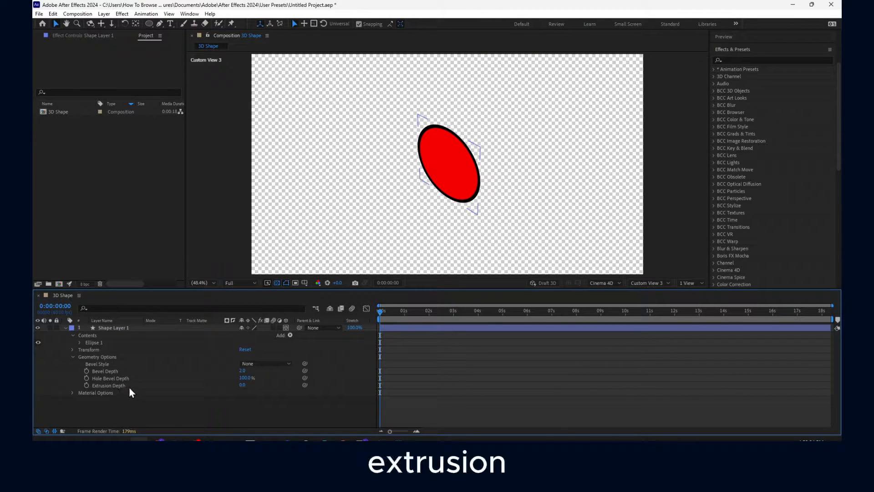
drag(242, 385, 374, 369)
click(448, 226)
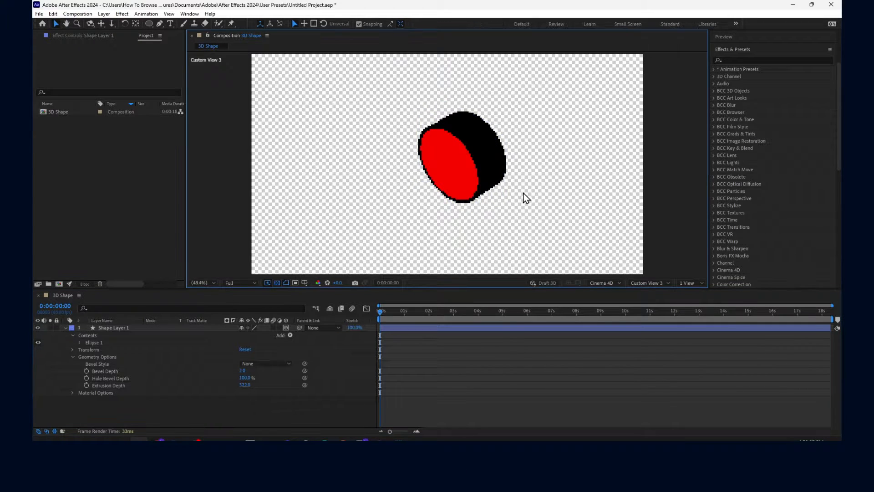
Select the extruded circle layer and switch the composition to the Front view.
click(462, 147)
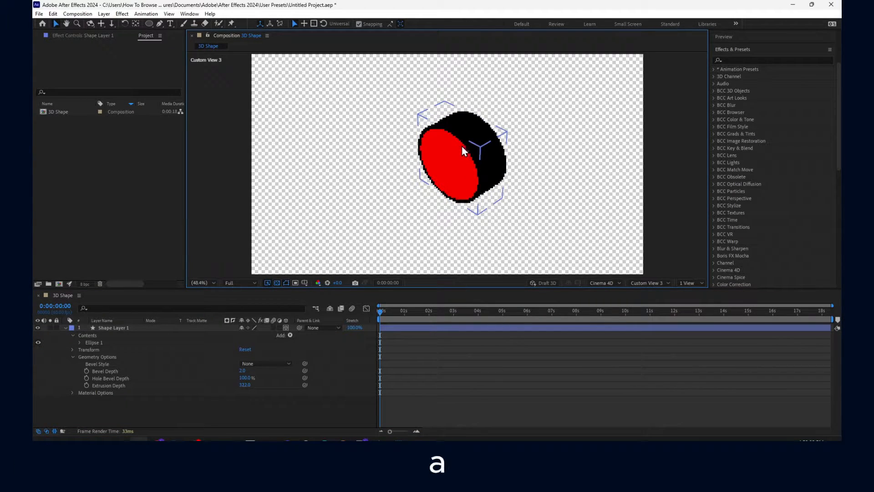
click(306, 197)
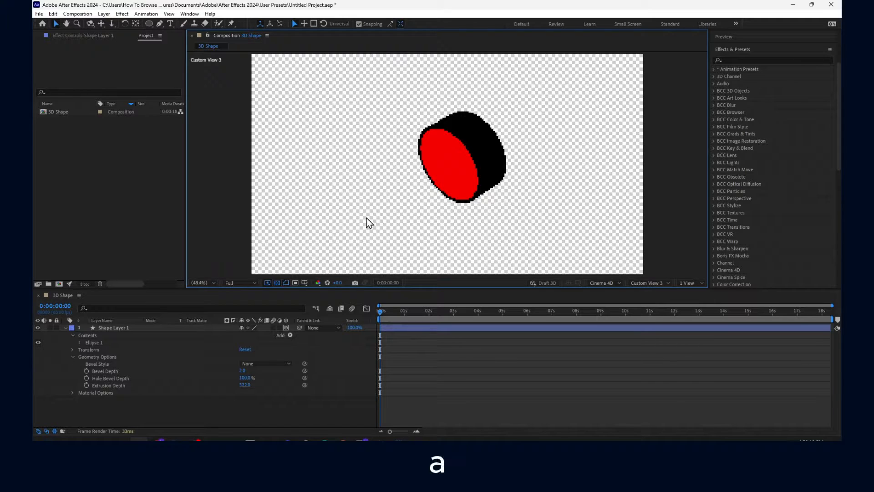
click(466, 182)
click(537, 152)
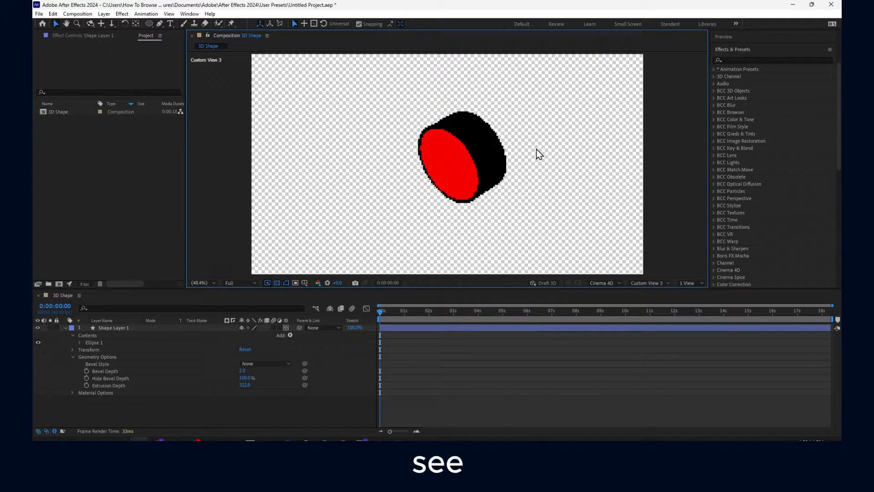
key(space)
drag(496, 148, 477, 157)
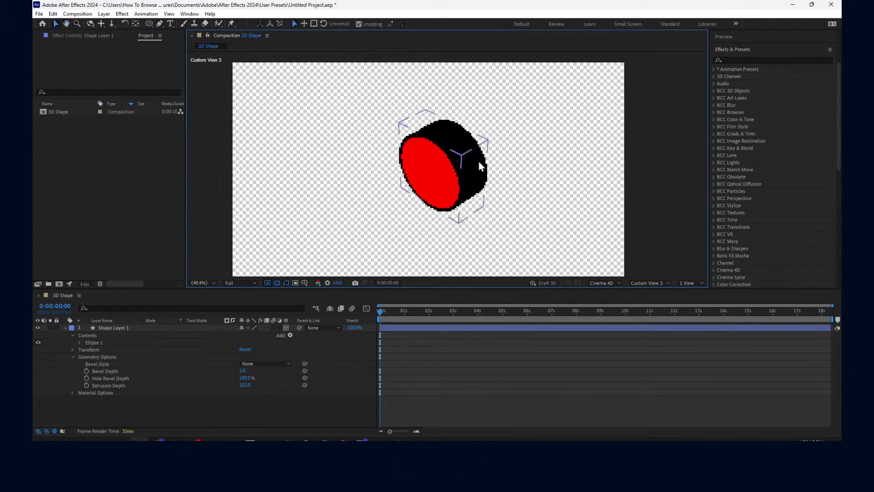
click(475, 184)
key(F10)
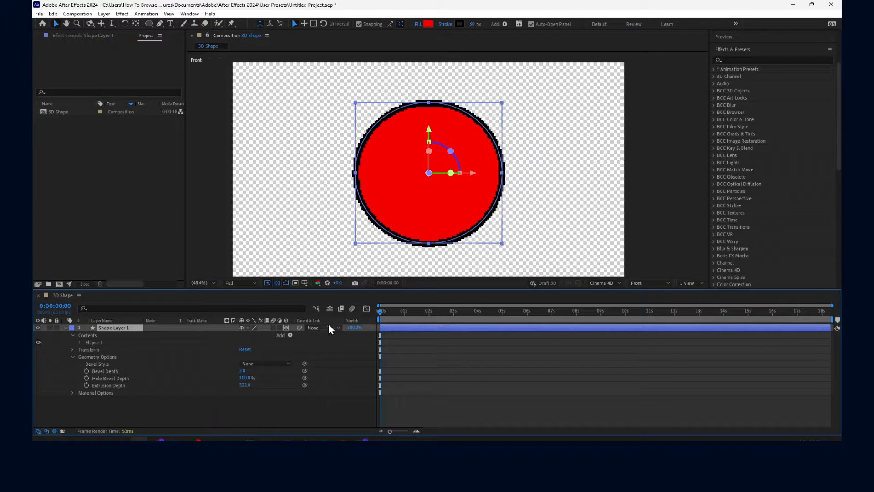
Raise the Cinema 4D renderer's quality to 87 in the renderer options.
click(602, 282)
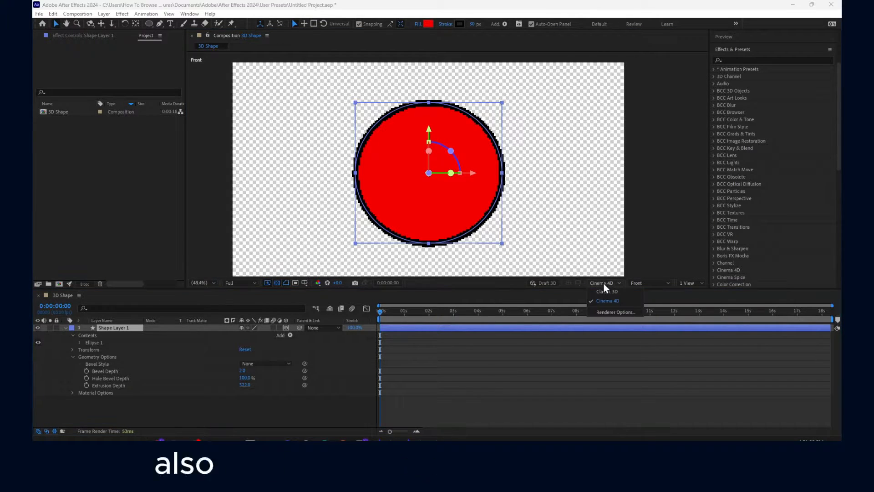
click(613, 312)
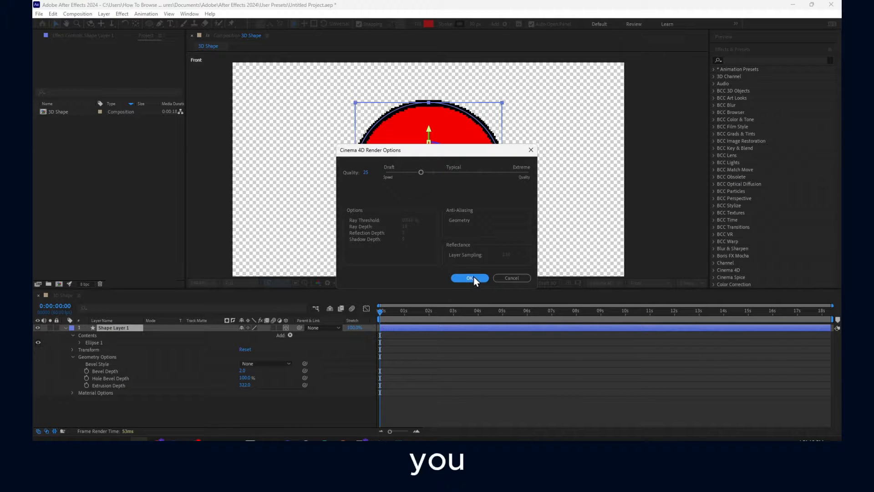
drag(421, 172, 512, 174)
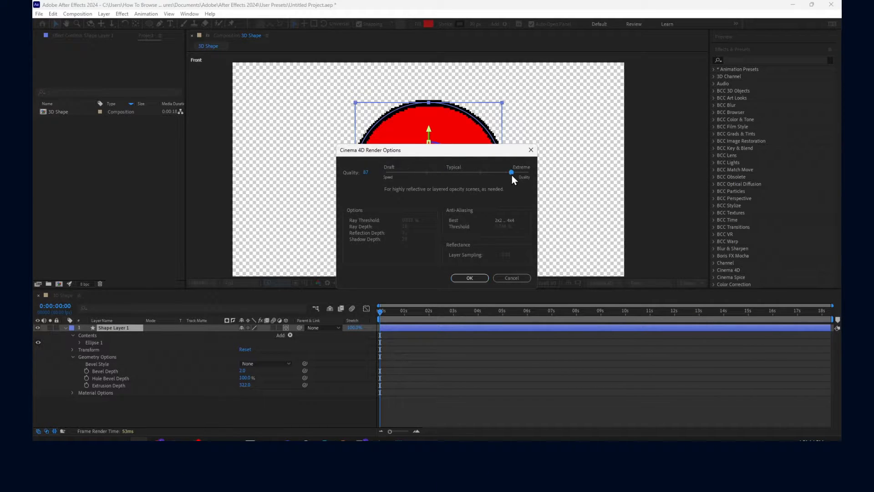
click(469, 278)
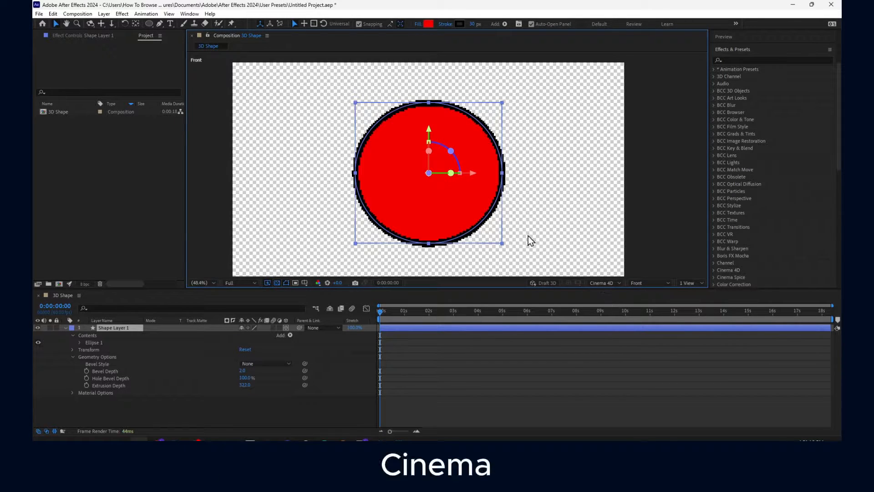
click(604, 283)
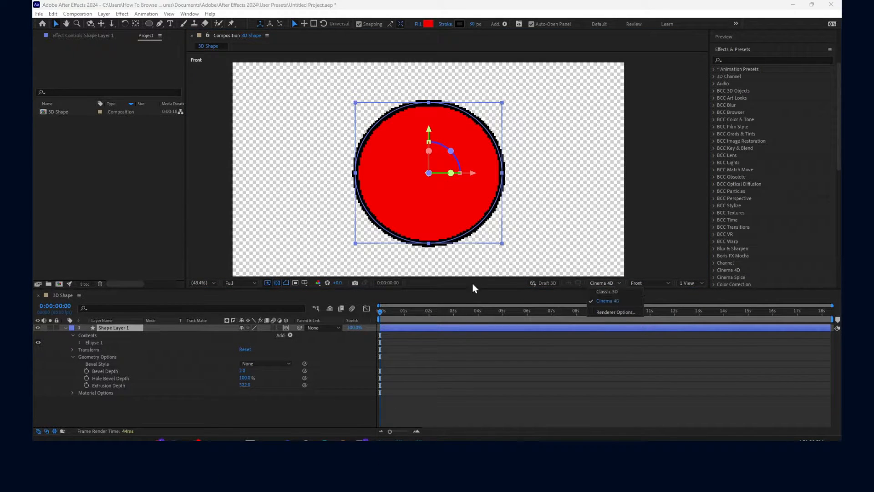
click(503, 299)
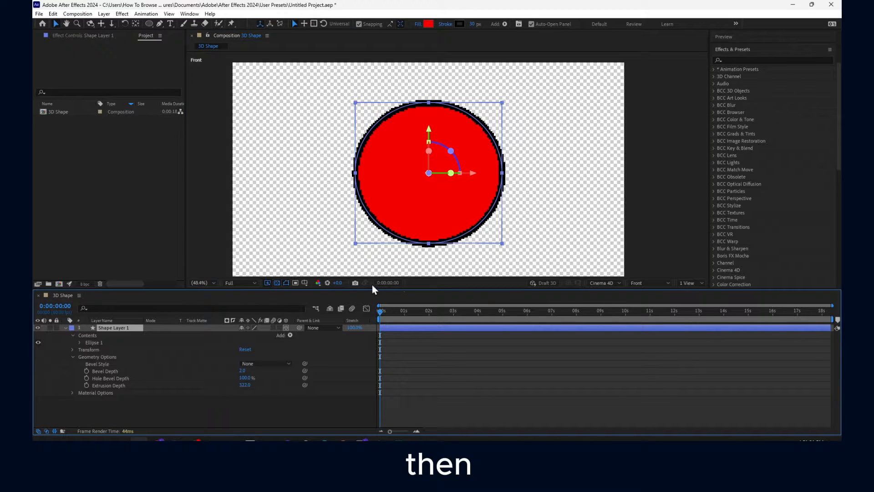
Pre-compose the extruded shape layer as Shape Layer 1 Comp 1 and deselect it.
right_click(137, 327)
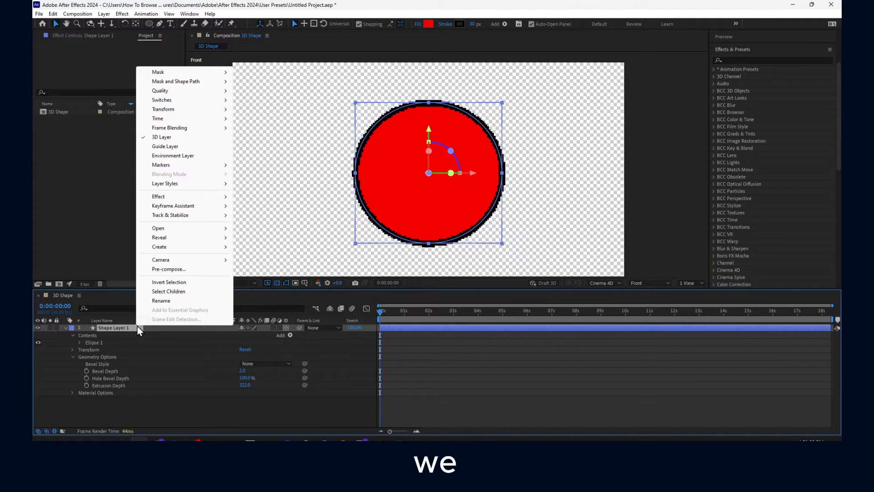
click(186, 269)
click(449, 279)
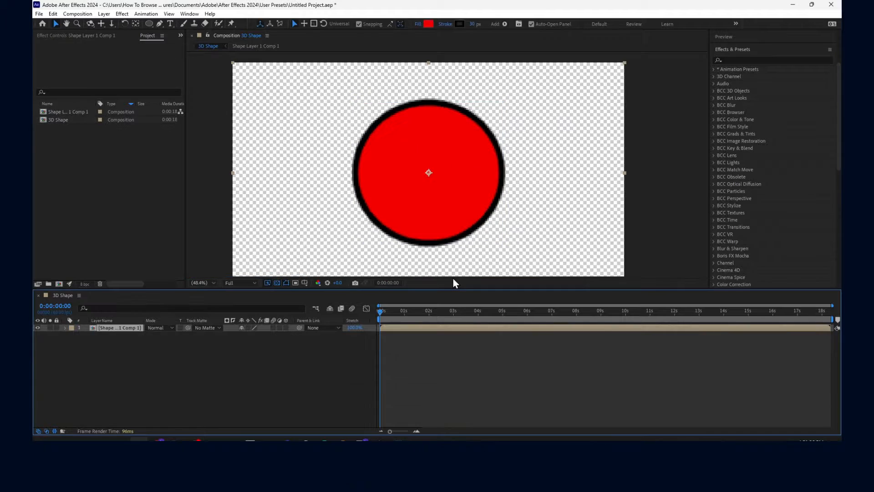
click(184, 333)
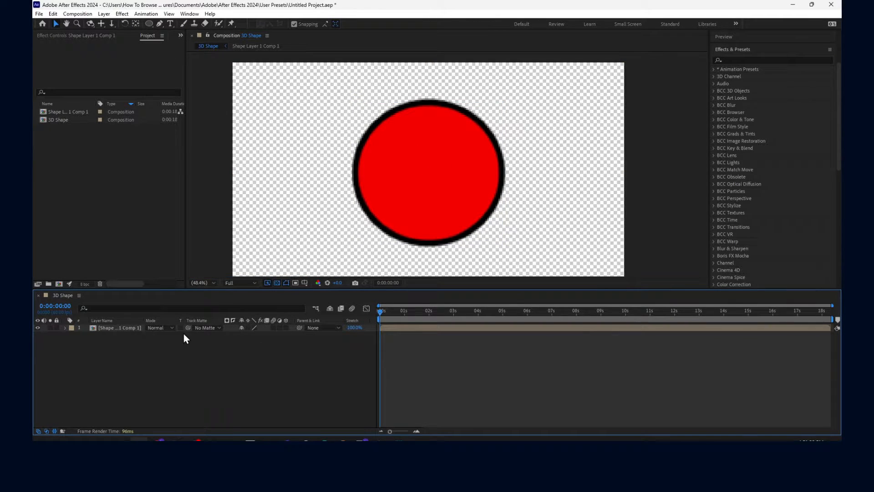
Make the pre-composed Shape Layer 1 Comp 1 layer 3D and switch the composition to Custom View 3.
click(94, 327)
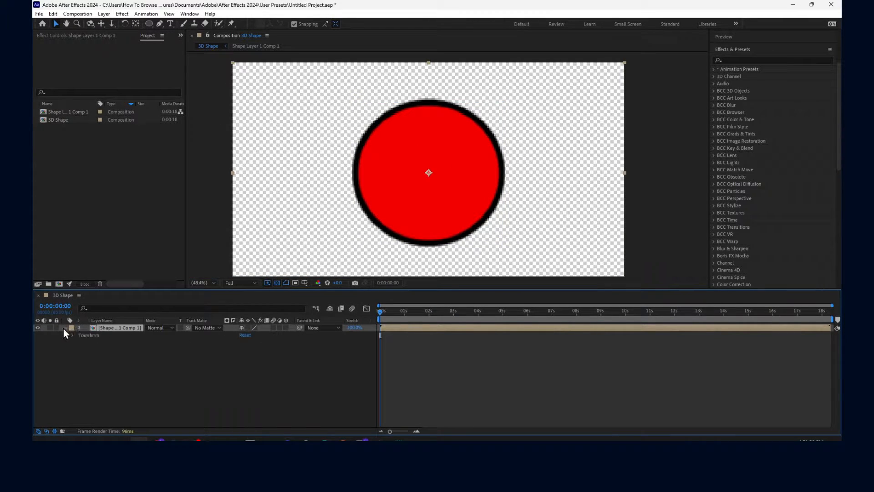
click(73, 335)
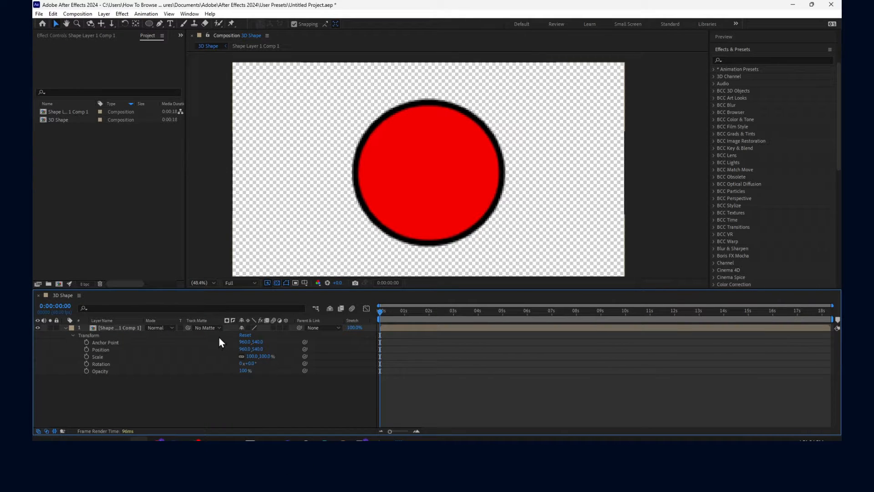
click(286, 328)
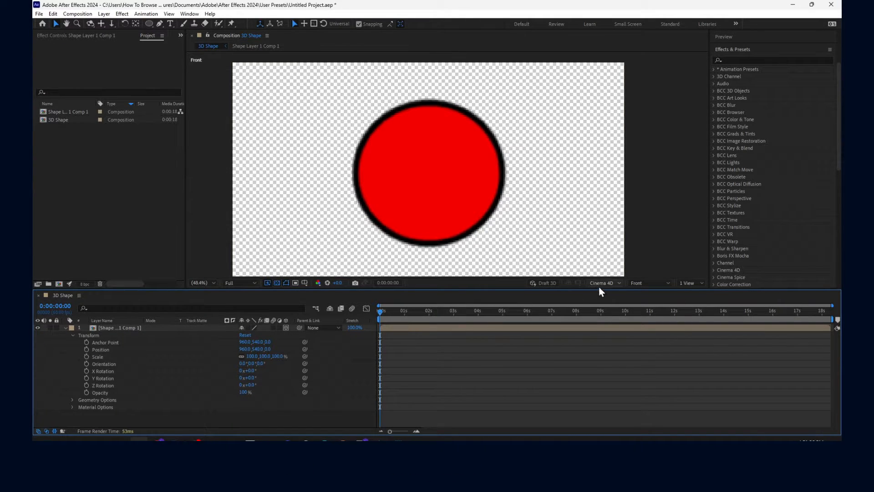
click(665, 283)
click(668, 391)
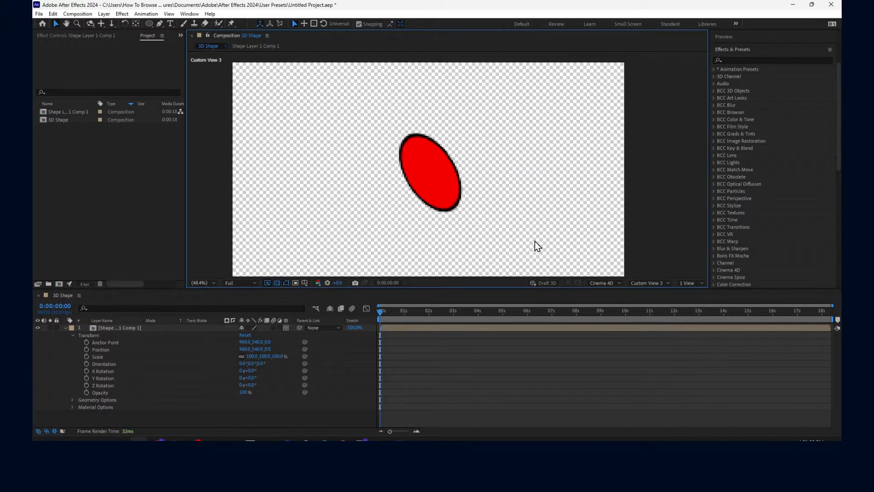
Examine the pre-composed layer's Geometry Options, including Curvature and Segments, and its Material Options.
click(73, 399)
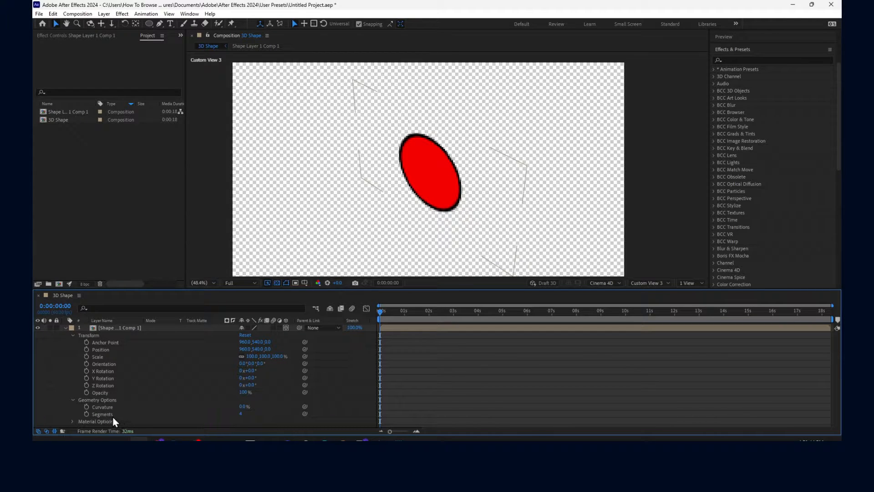
click(108, 414)
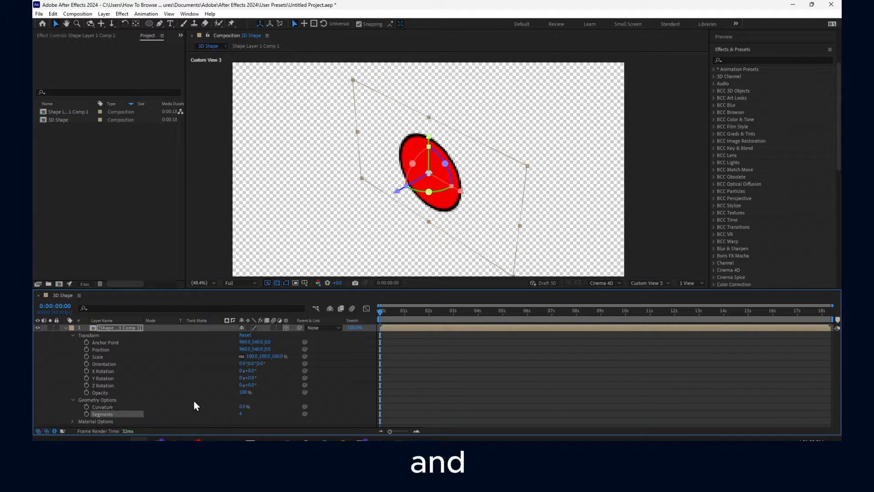
click(107, 406)
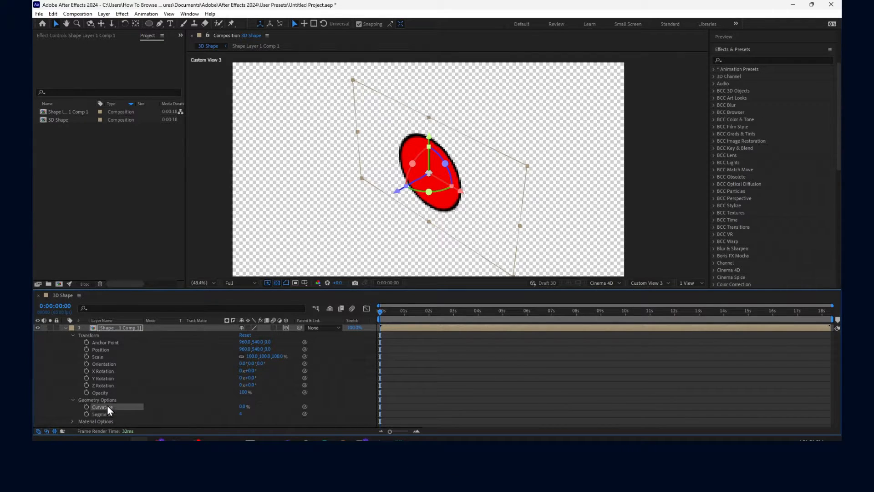
click(72, 421)
scroll(75, 422, down, 5)
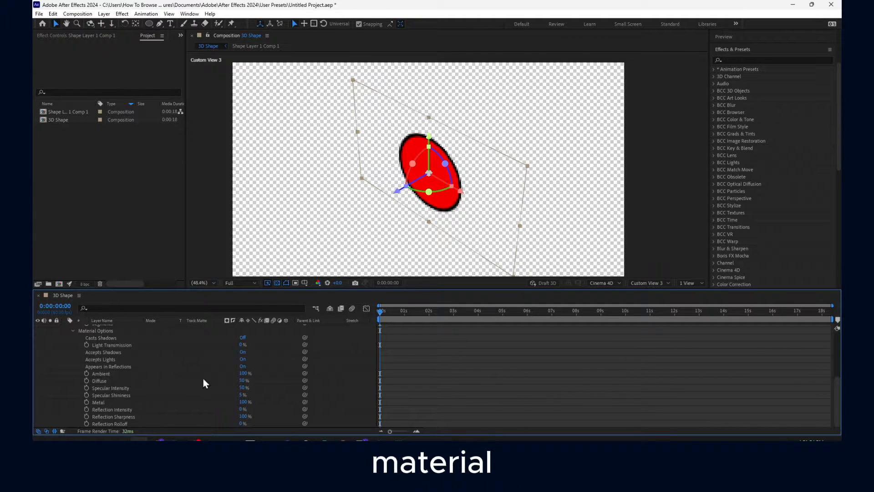
scroll(119, 361, up, 1)
drag(242, 337, 198, 339)
Undo the latest layer changes and the pre-composition, returning to the extruded circle on Shape Layer 1.
key(ctrl+z)
key(ctrl+z)
key(ctrl+z)
key(ctrl+z)
key(ctrl+z)
key(ctrl+z)
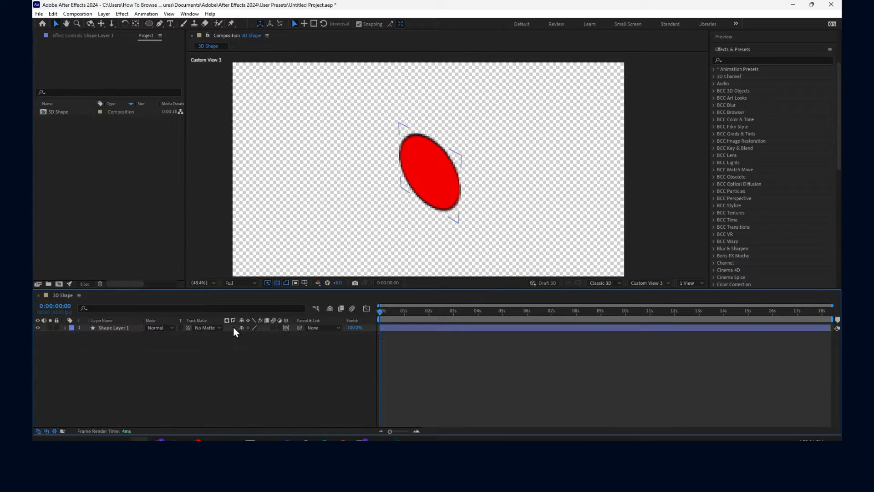
click(446, 239)
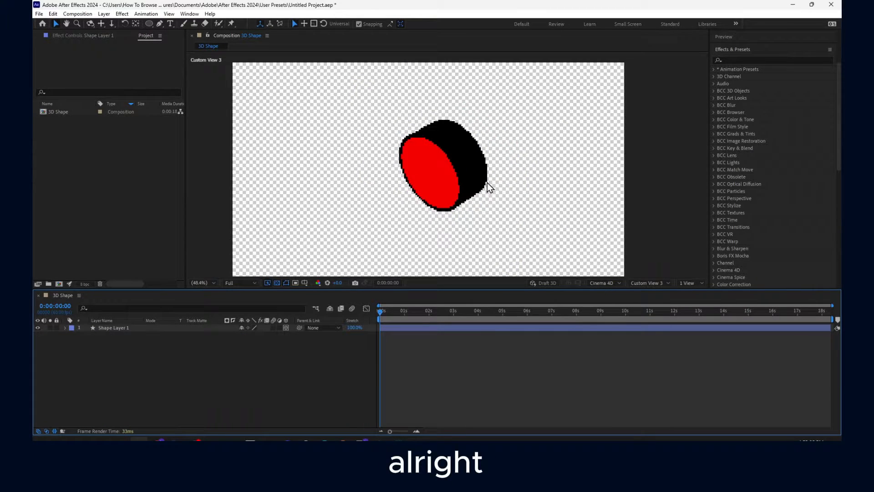
Draw a star on a new shape layer with the Star tool, beyond the composition's upper-left corner area.
key(h)
drag(470, 171, 425, 175)
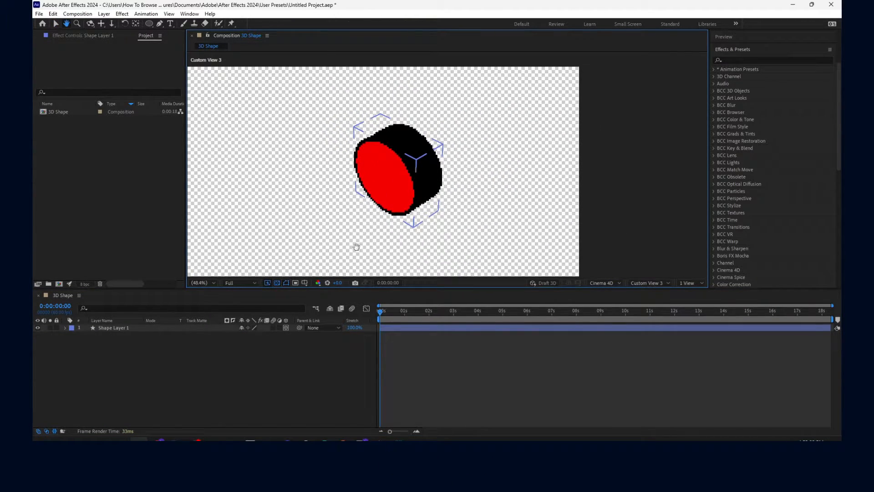
click(67, 334)
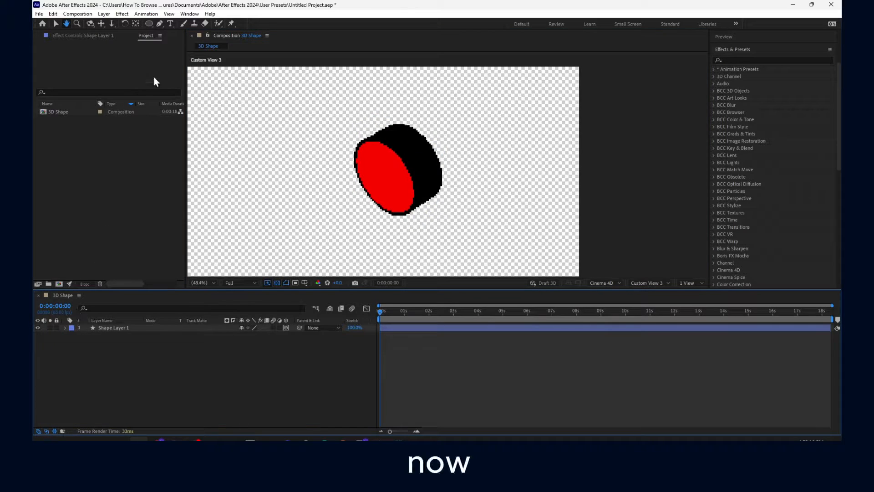
click(149, 24)
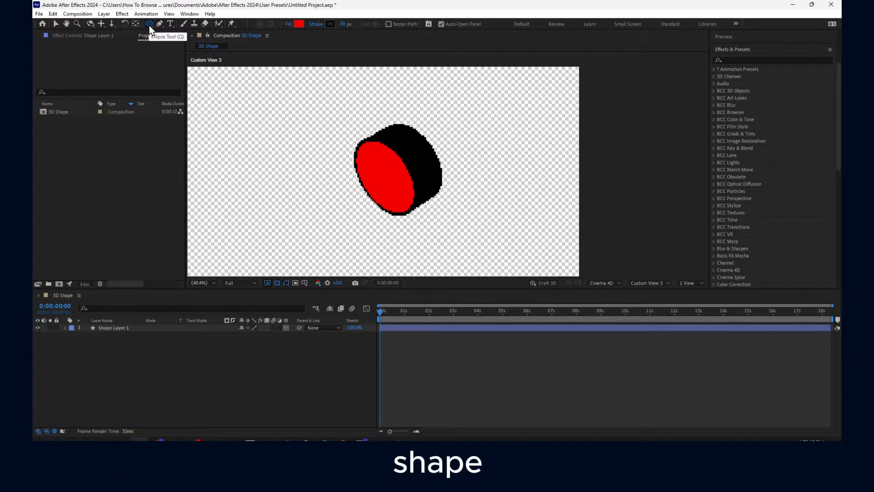
drag(150, 29, 185, 63)
click(183, 60)
drag(223, 93, 264, 151)
Move the star into the frame beside the red cylinder and scale it down to about 65.6% by 72.4%.
click(66, 24)
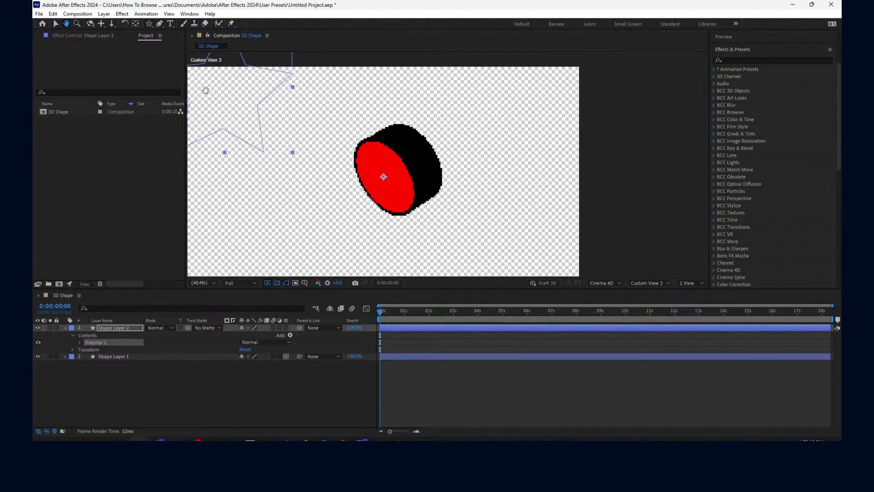
drag(204, 86, 305, 192)
key(v)
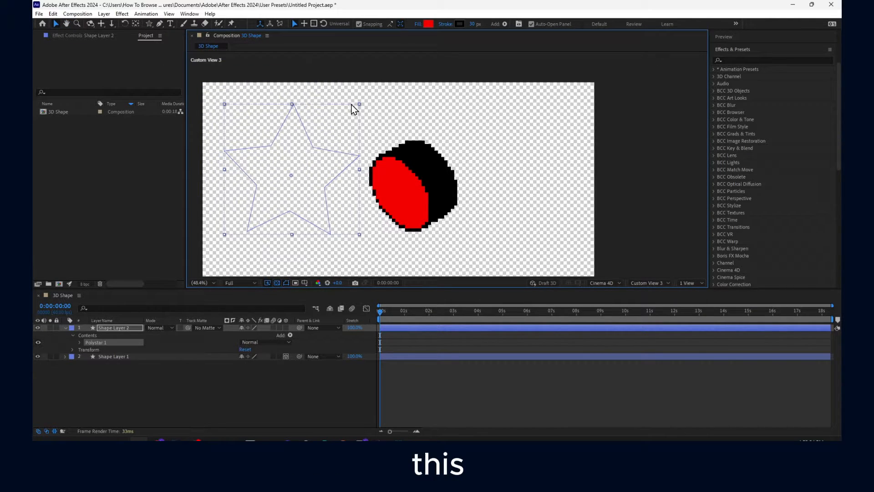
drag(359, 104, 336, 123)
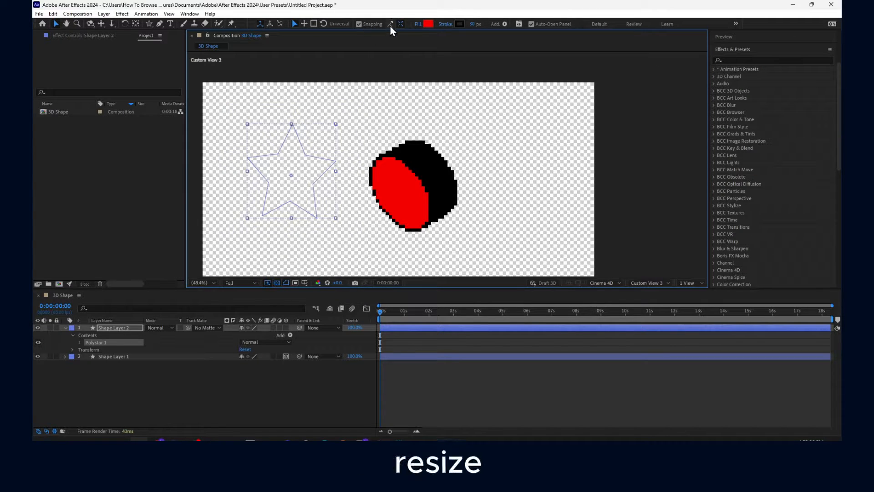
Set the star's fill color to bright green (00FF18).
click(428, 24)
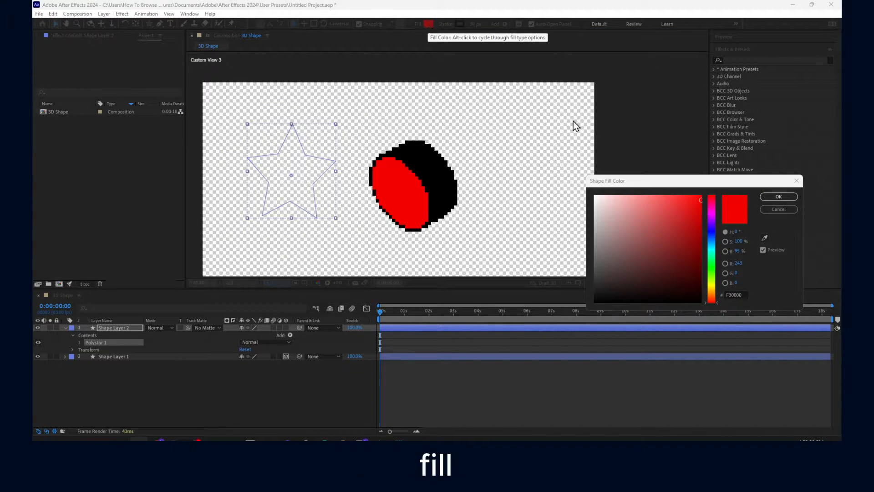
drag(684, 250, 751, 202)
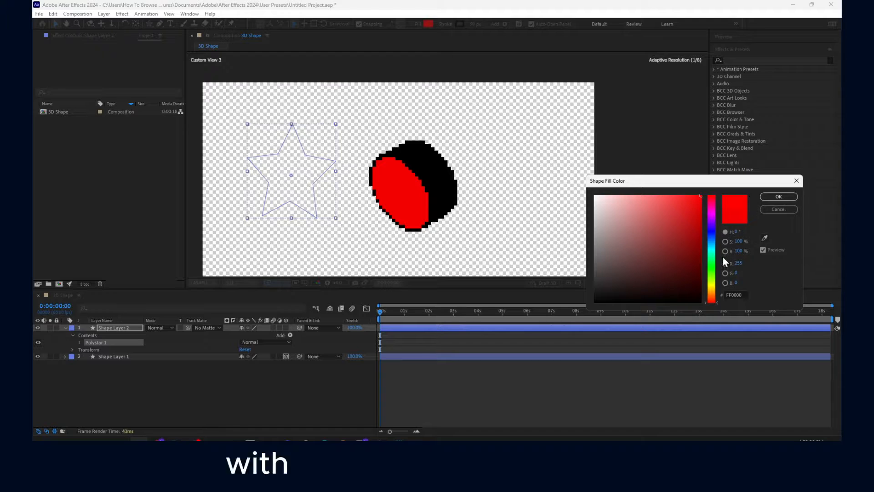
click(710, 253)
click(778, 196)
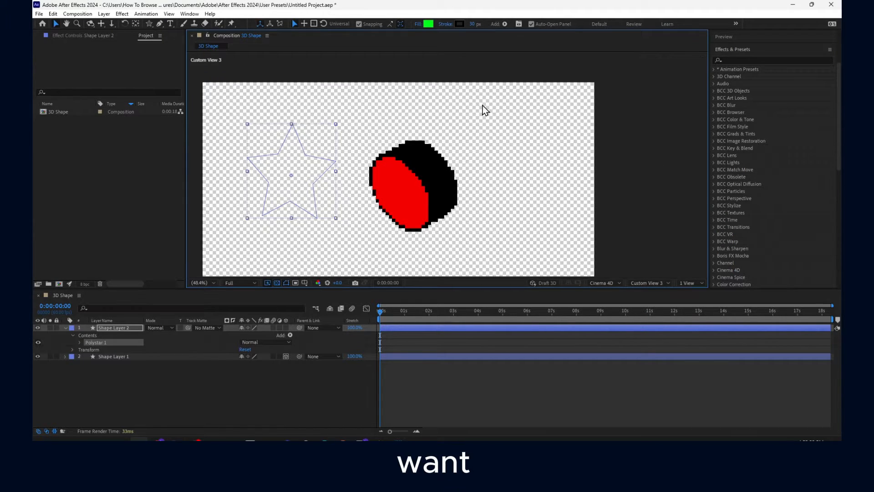
click(459, 24)
click(778, 193)
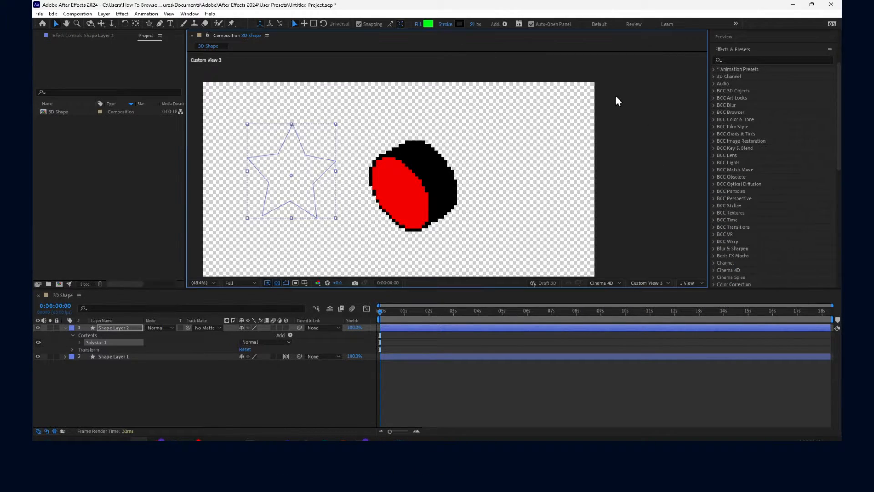
click(459, 24)
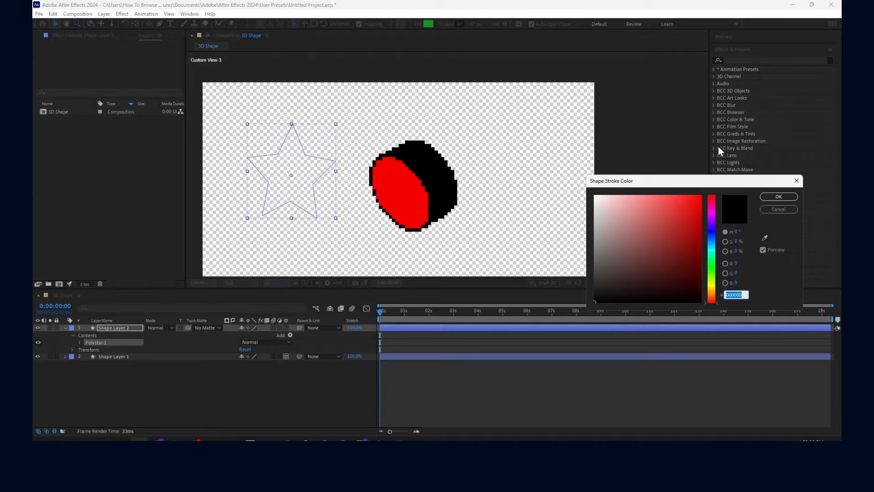
click(802, 176)
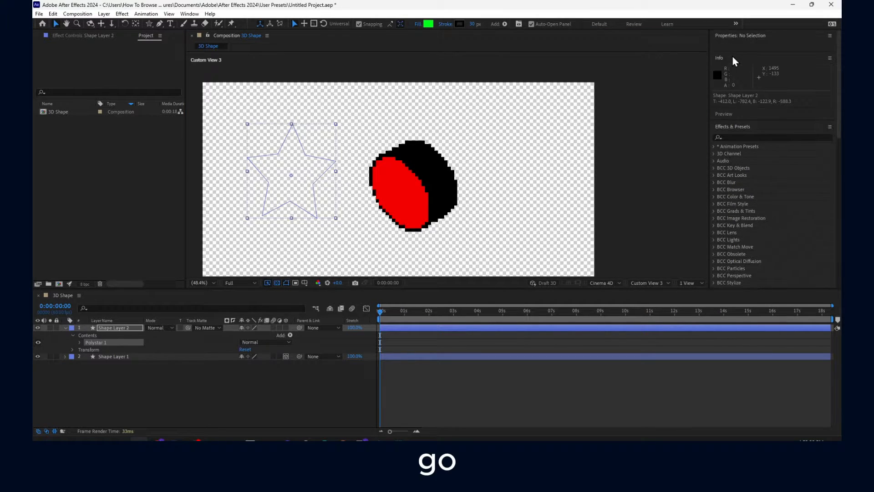
Set the star's stroke to None and its fill to Solid Color in the Polystar's shape properties.
click(286, 167)
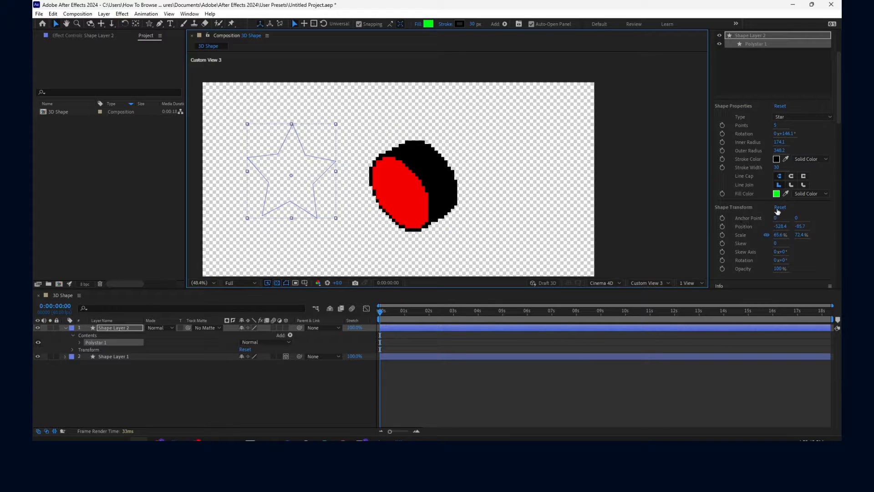
click(809, 193)
click(807, 201)
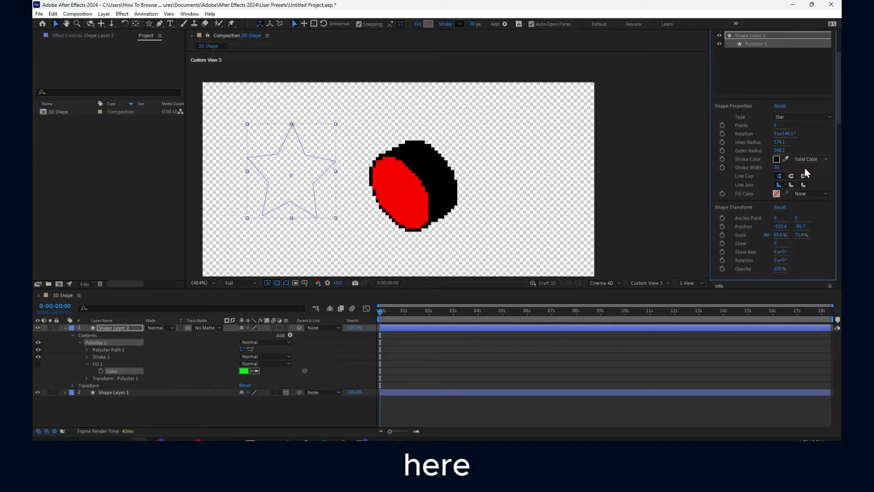
click(805, 167)
click(811, 194)
click(809, 212)
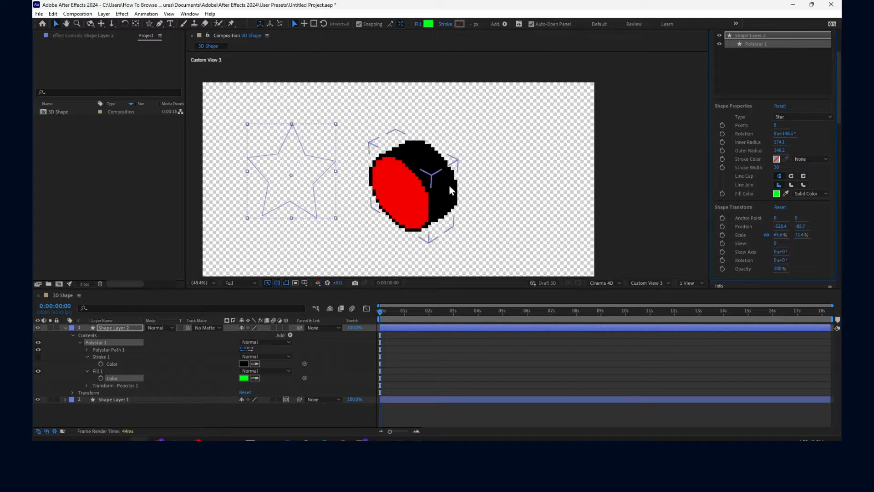
Move the star slightly farther from the cylinder, to about -575.9, -77.4, and accept its green fill color 00FF18.
mouse_move(298, 198)
mouse_down()
mouse_move(298, 211)
mouse_move(292, 196)
mouse_up()
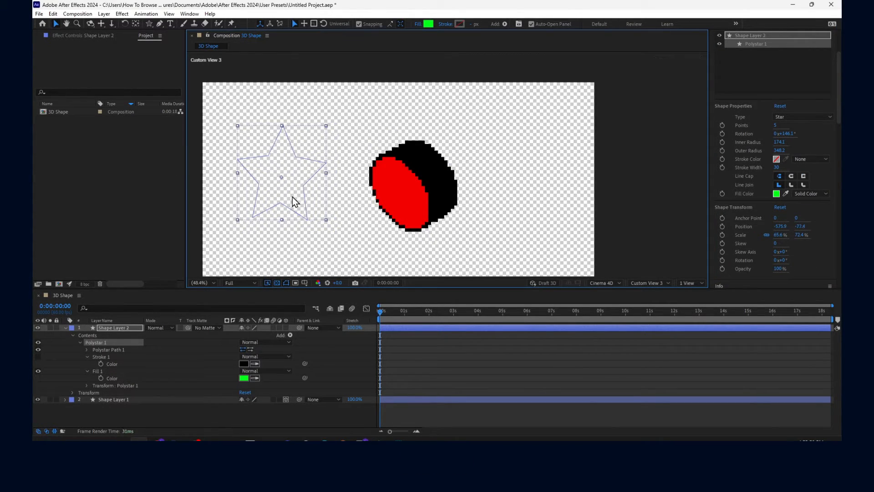
click(428, 24)
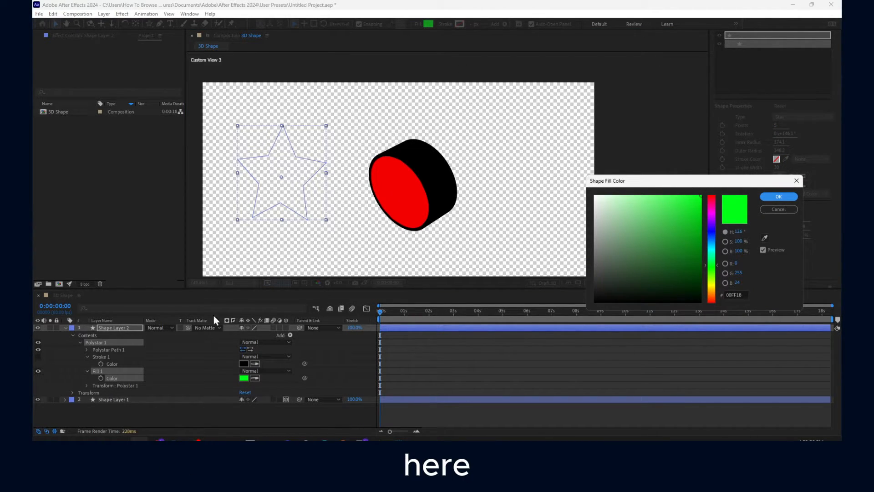
click(778, 196)
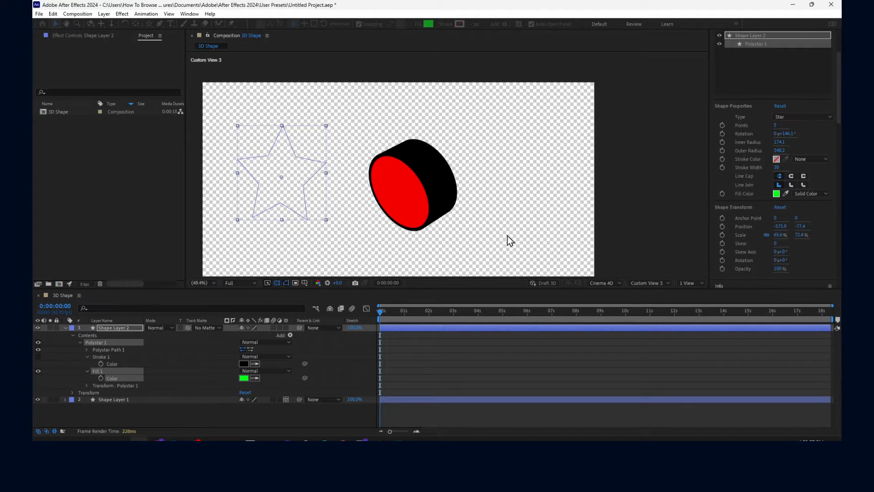
Pre-compose the star's Shape Layer 2 as Shape Layer 2 Comp 1, moving all attributes into the new composition.
right_click(132, 327)
click(160, 271)
click(469, 274)
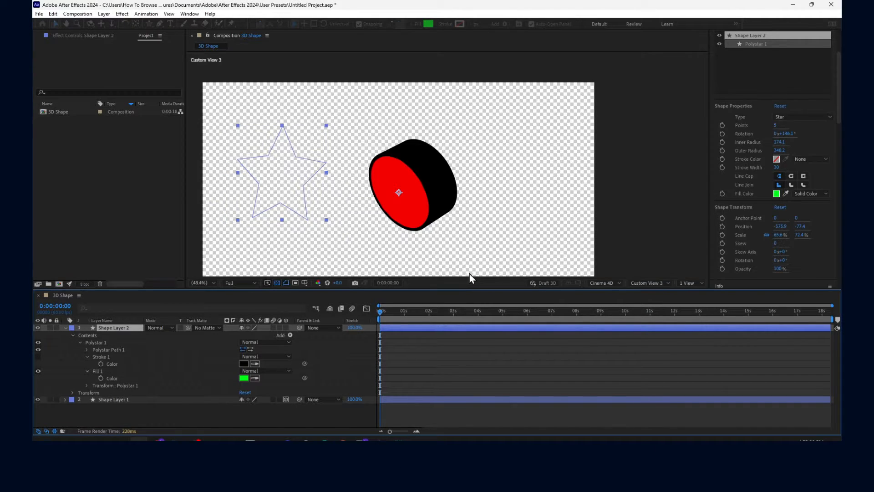
right_click(130, 329)
click(160, 273)
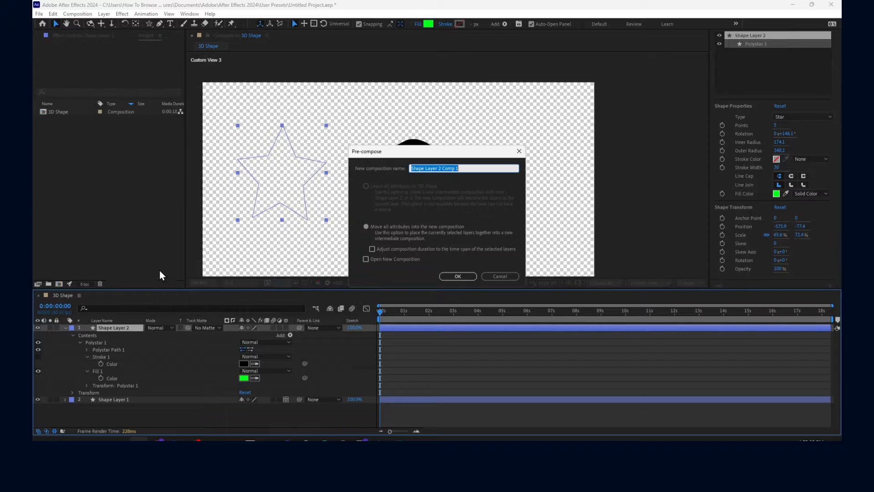
click(457, 275)
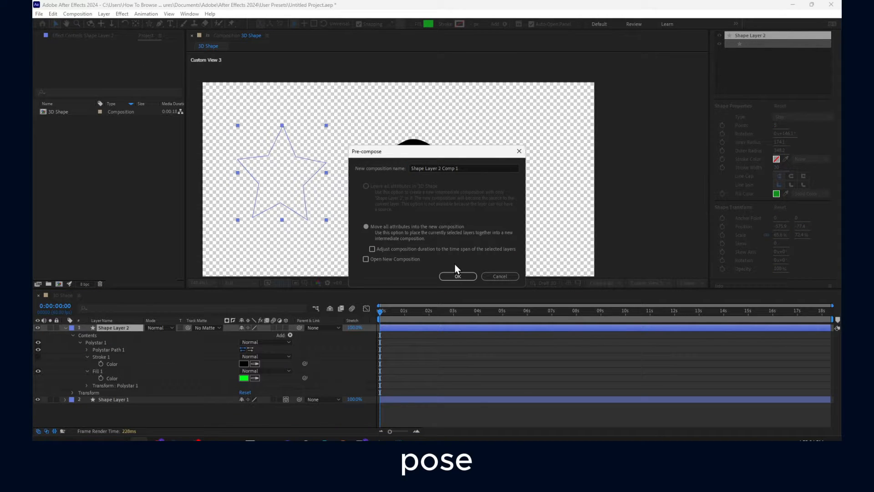
click(457, 274)
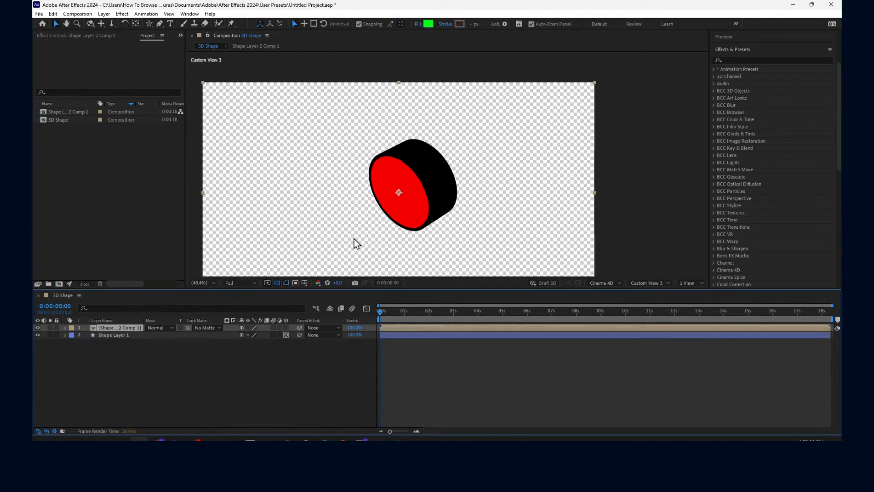
Expand the pre-composed star layer and turn it into a 3D layer.
click(105, 337)
click(112, 327)
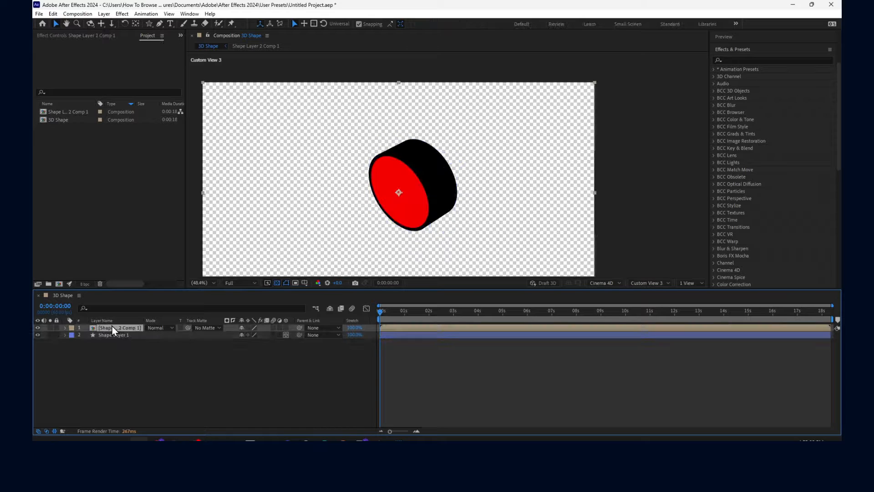
click(72, 329)
click(64, 329)
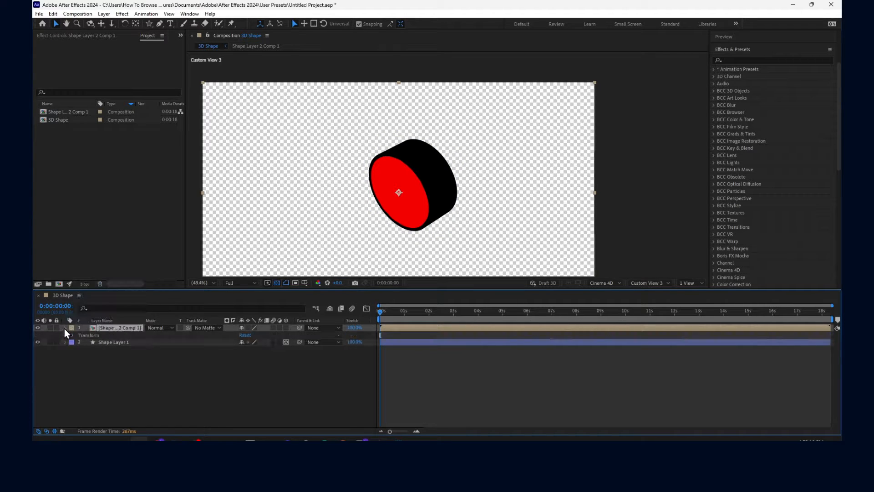
click(285, 328)
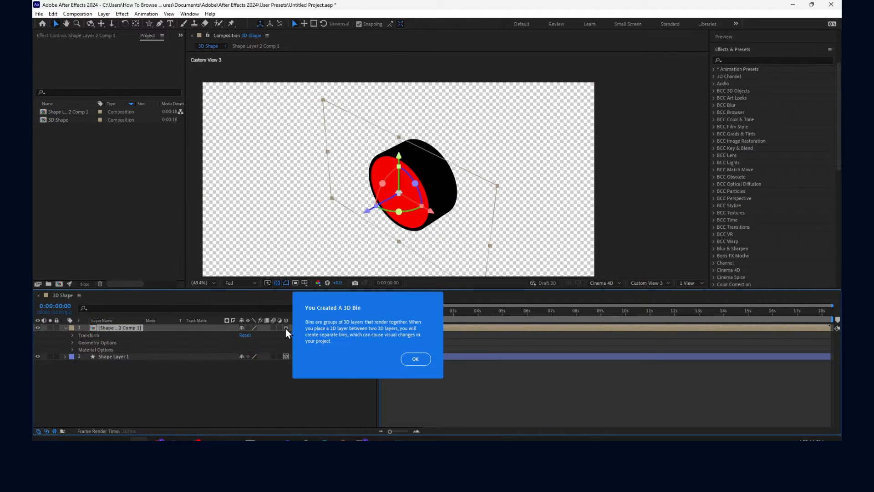
Examine the geometry and material options of the pre-composed star layer and collapse it again.
click(415, 358)
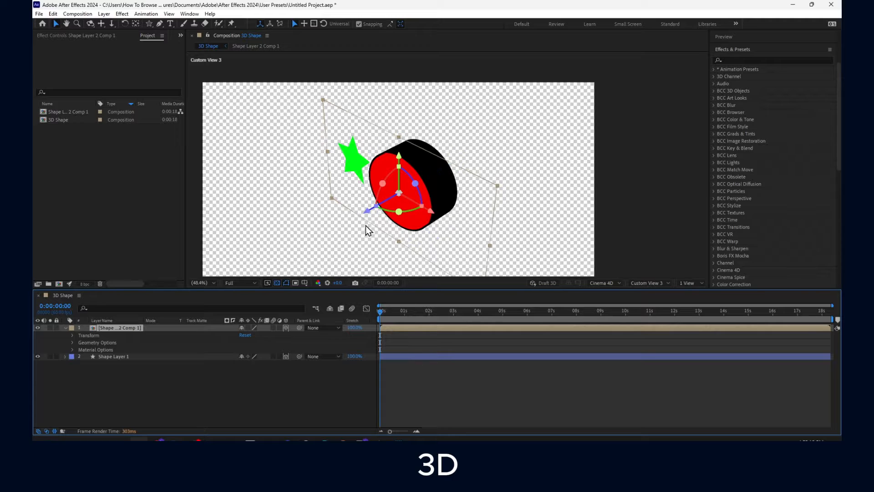
click(72, 343)
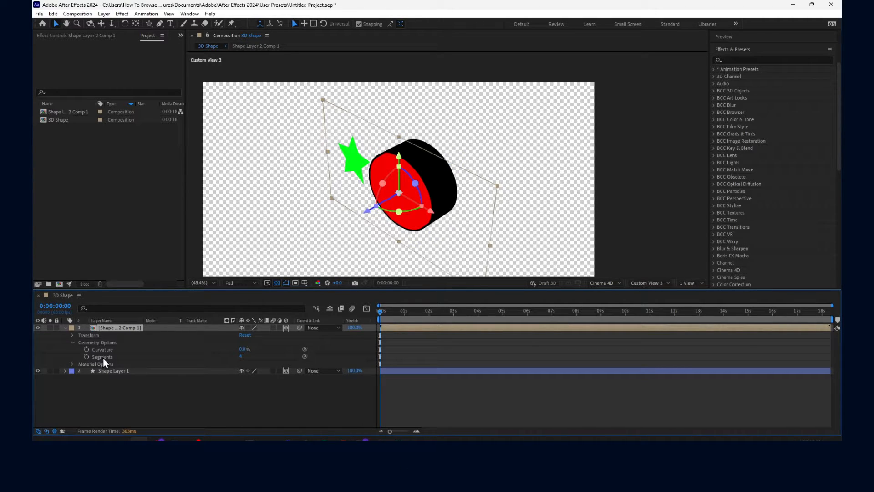
click(72, 364)
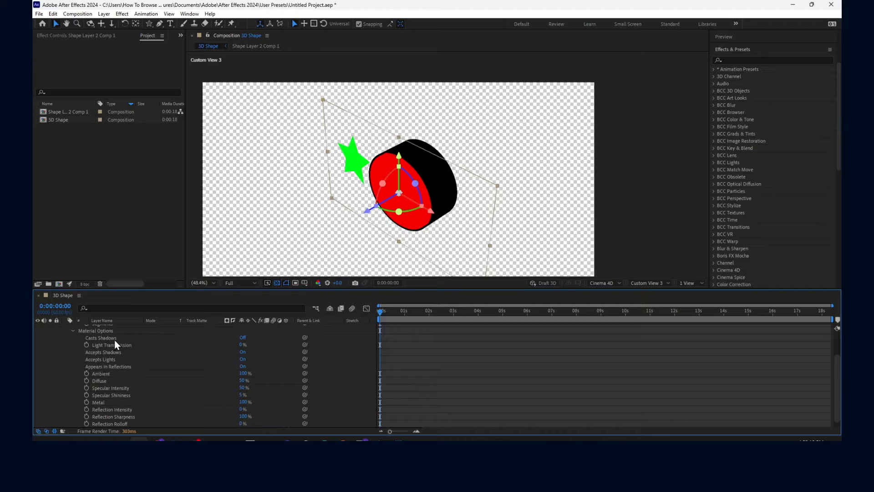
scroll(276, 329, up, 2)
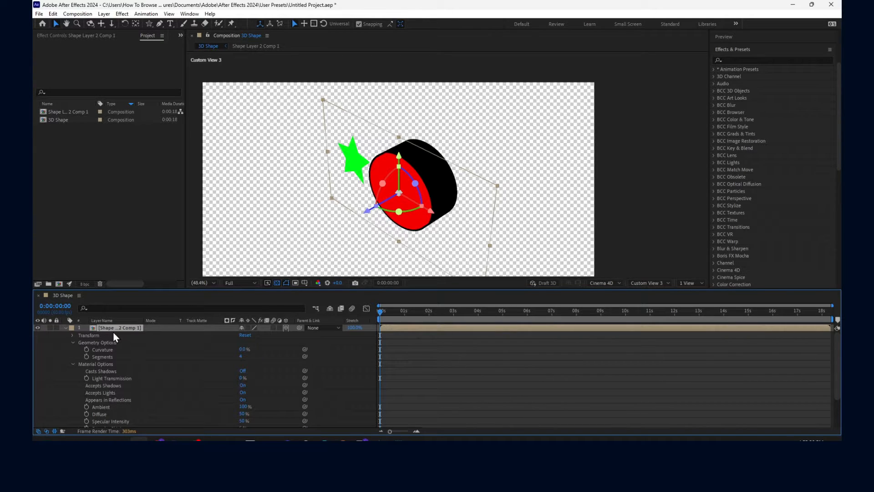
click(66, 329)
click(67, 329)
click(266, 326)
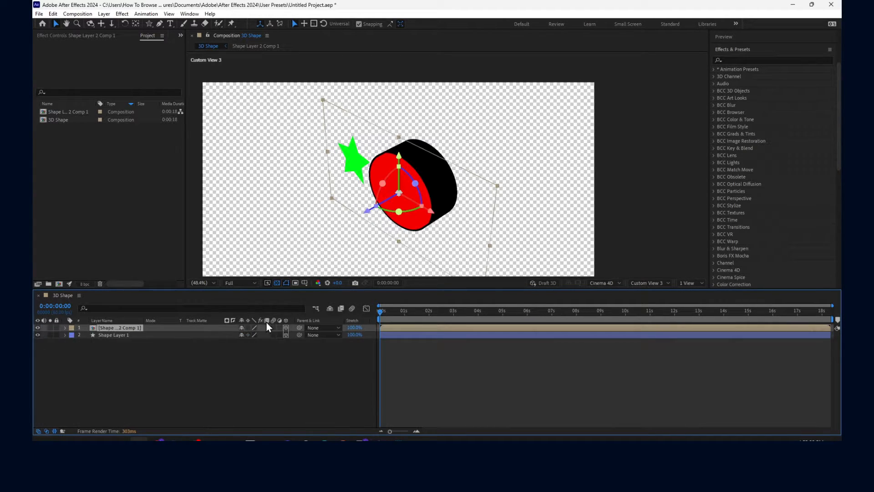
Try the Classic 3D renderer on the composition and switch back to Cinema 4D.
click(595, 283)
click(602, 291)
click(602, 285)
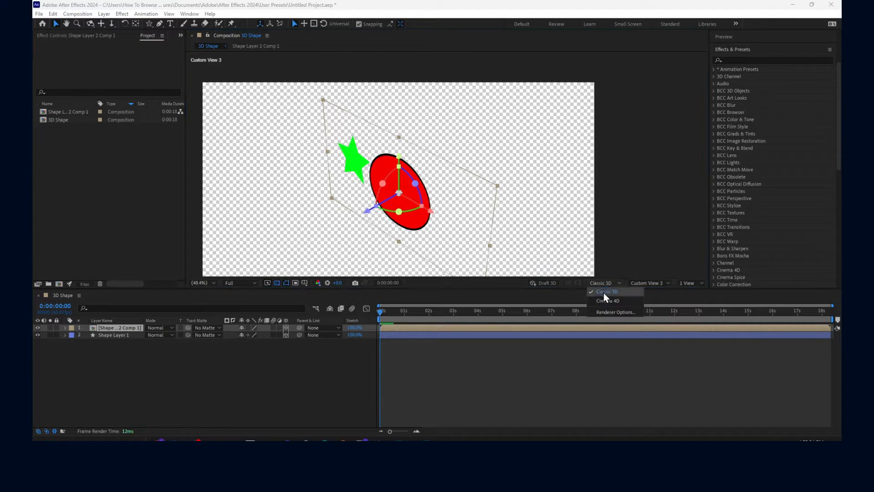
click(605, 300)
Try the two-view layout and return the composition to a single view.
click(645, 283)
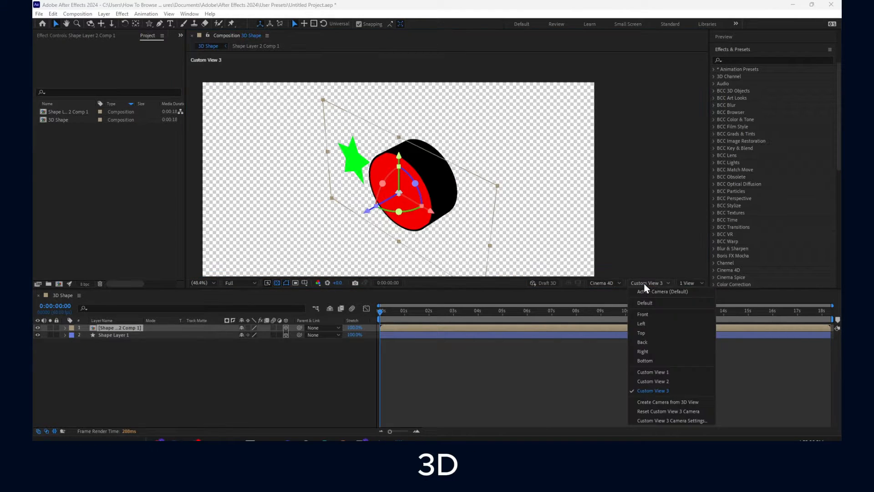
click(691, 283)
click(694, 301)
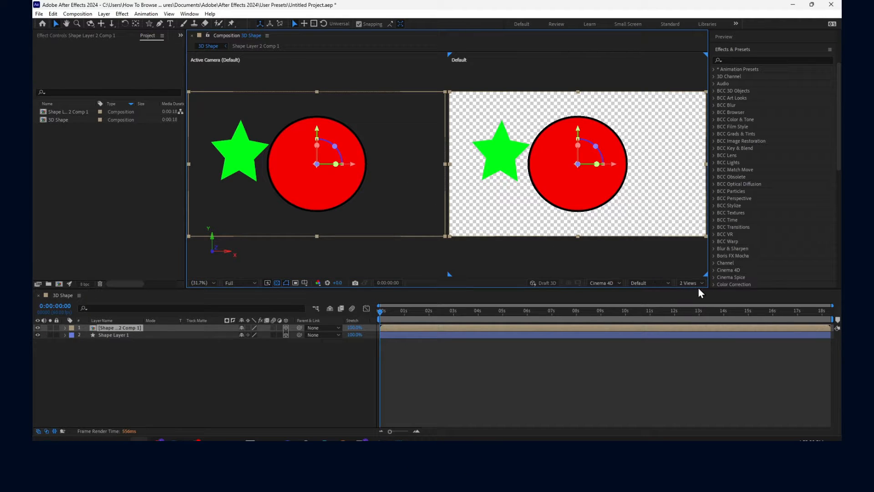
click(690, 283)
click(694, 292)
click(646, 282)
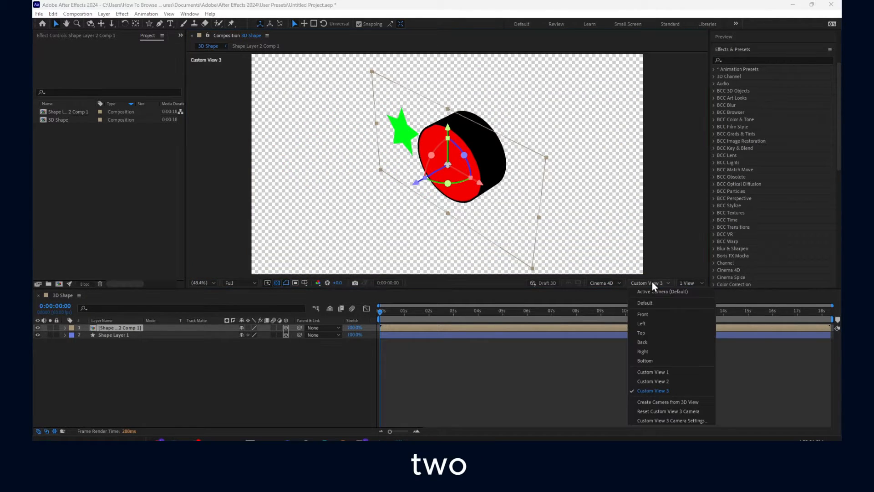
click(386, 209)
Move the pre-composed star layer farther to the left, away from the cylinder.
click(109, 326)
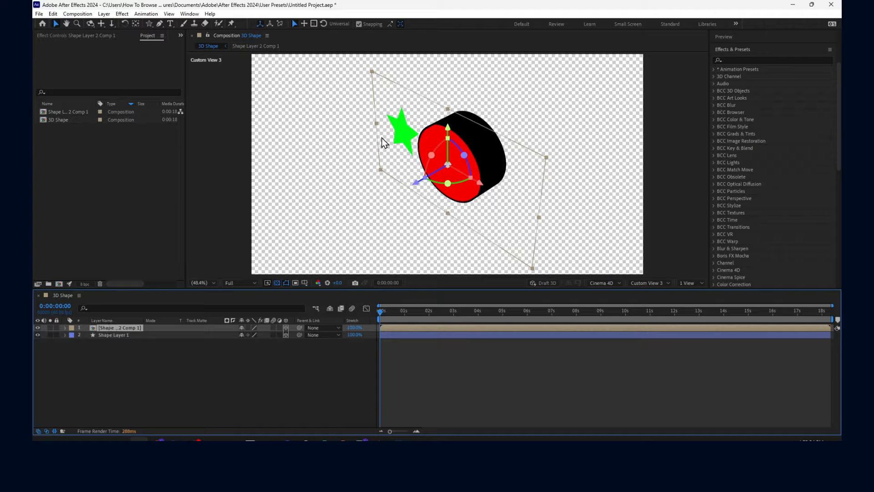
drag(381, 138, 333, 147)
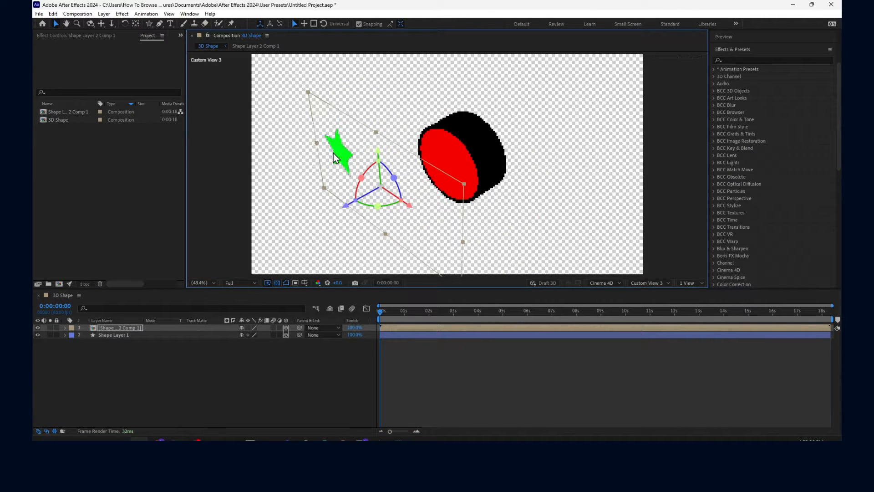
Open the star's pre-composition, expand Shape Layer 2 and its transform properties, and turn it into a 3D layer.
double_click(334, 154)
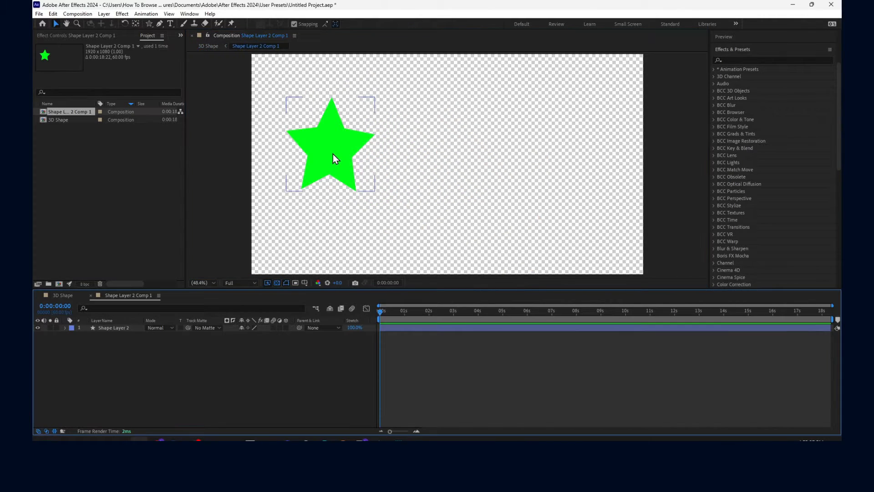
click(65, 328)
click(65, 328)
click(72, 342)
click(286, 328)
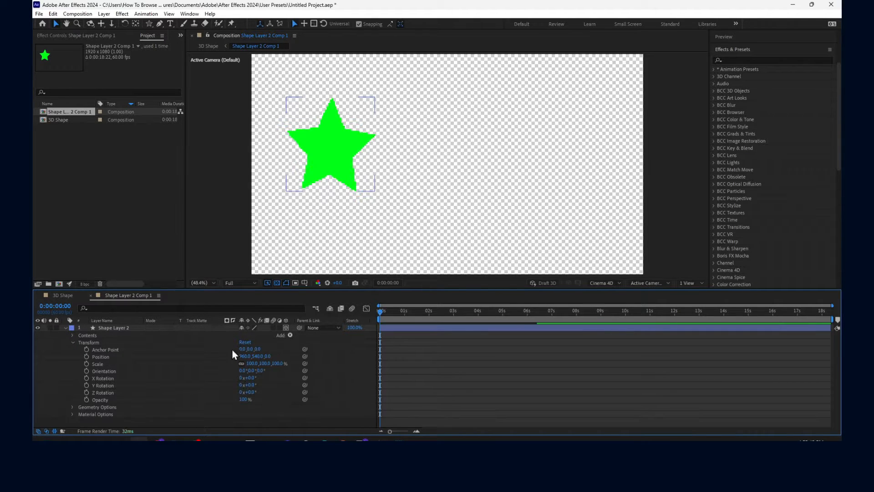
Set the star's Extrusion Depth to 300 in its geometry options and view it from Custom View 3.
click(71, 407)
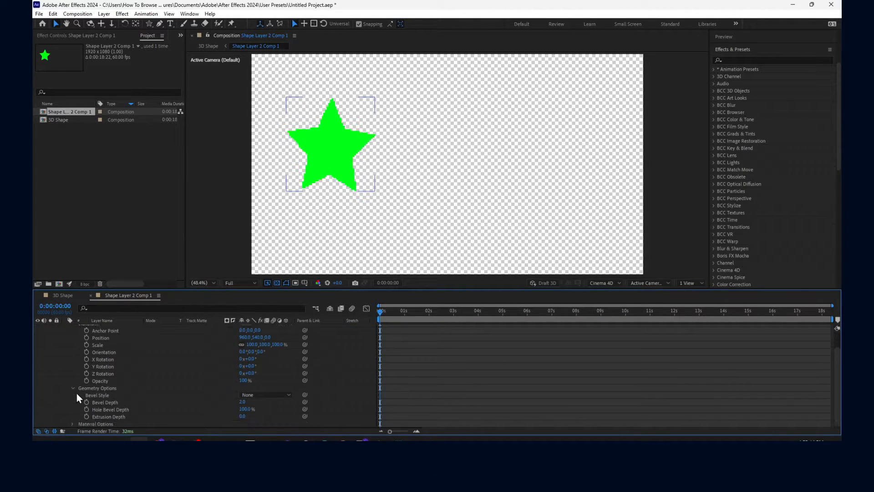
drag(242, 417, 362, 413)
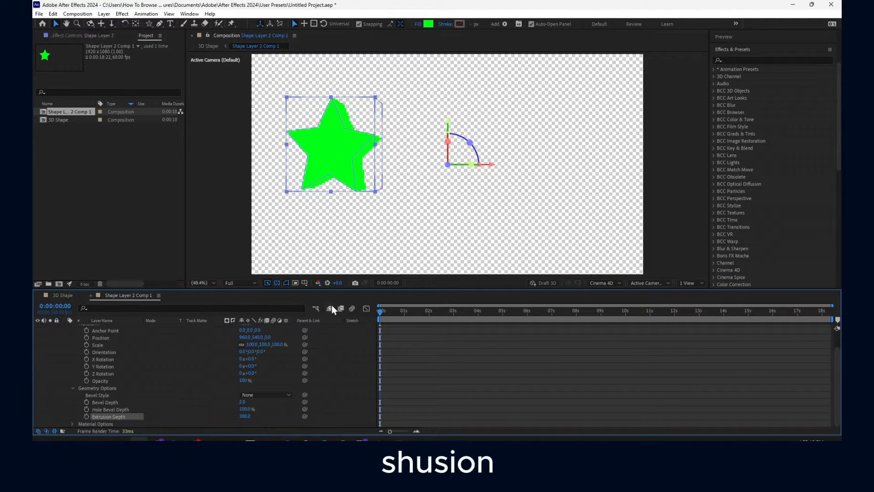
click(643, 283)
click(656, 393)
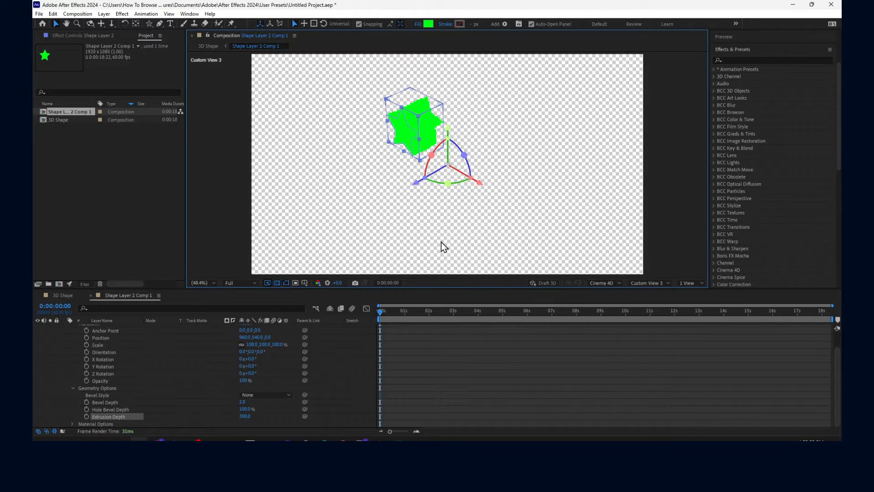
scroll(416, 138, up, 3)
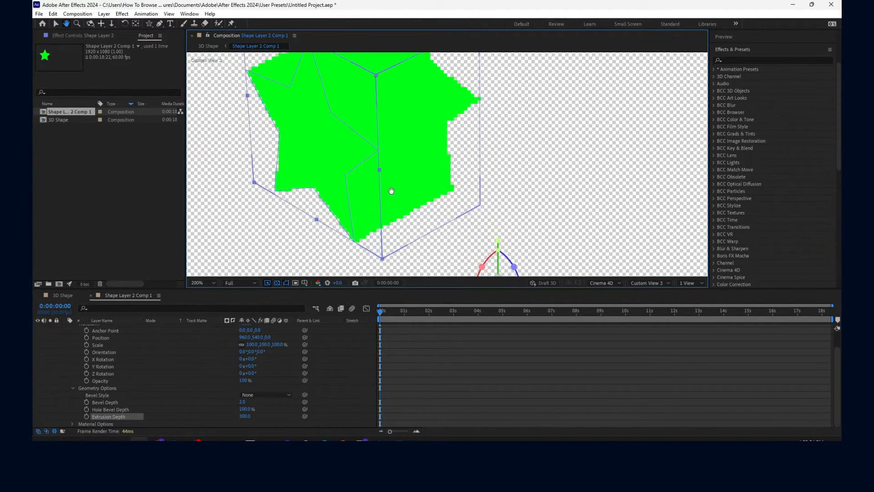
scroll(405, 196, down, 3)
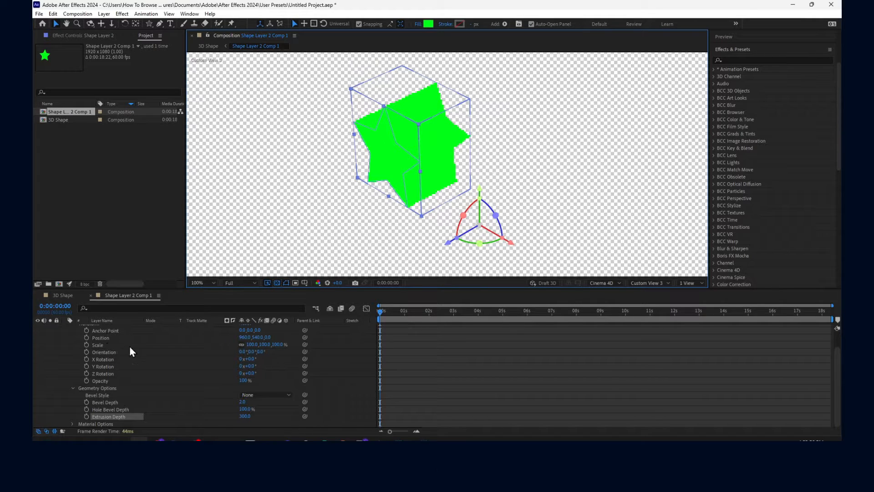
click(430, 24)
drag(609, 246, 703, 180)
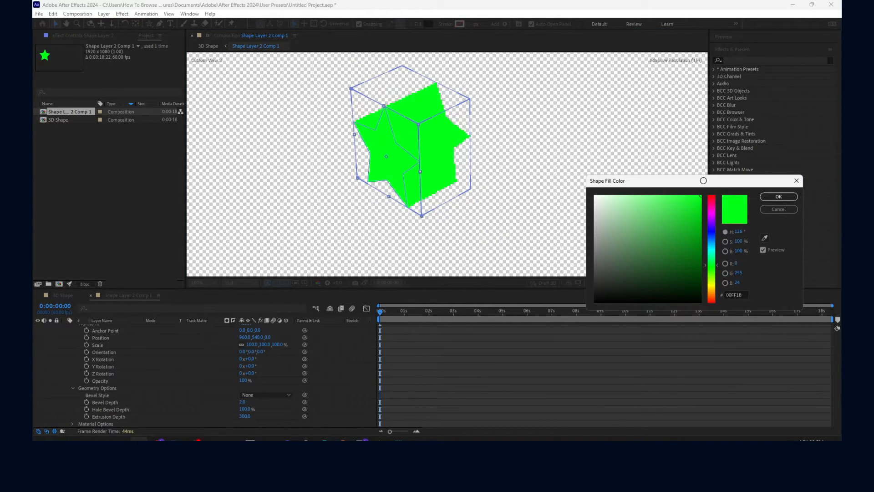
click(773, 198)
click(451, 24)
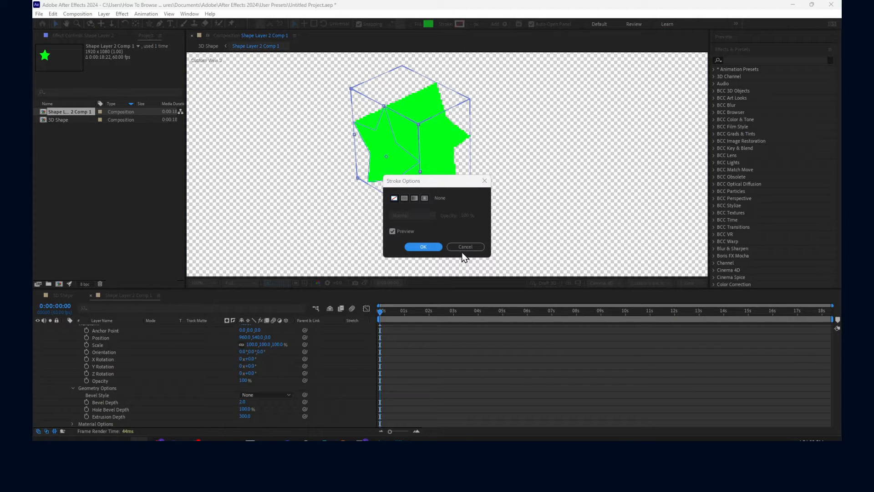
click(463, 247)
Set the extruded star's stroke color to bright red.
click(459, 24)
click(701, 196)
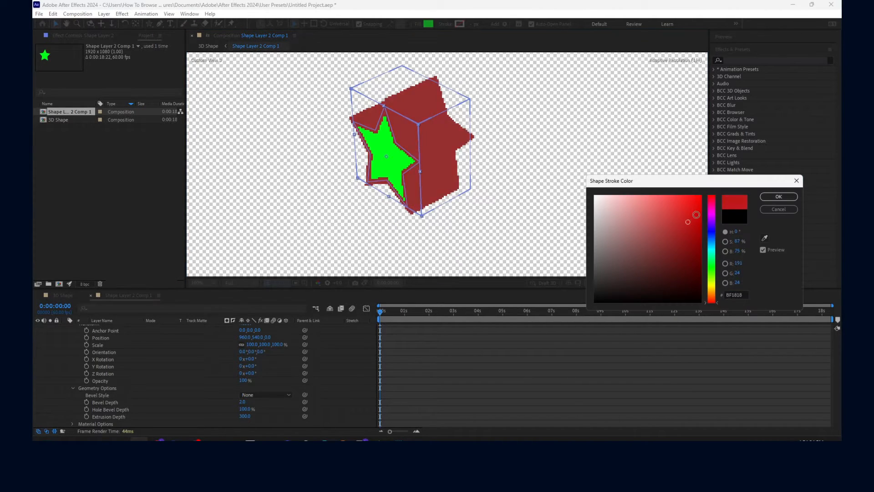
click(767, 196)
scroll(252, 203, down, 2)
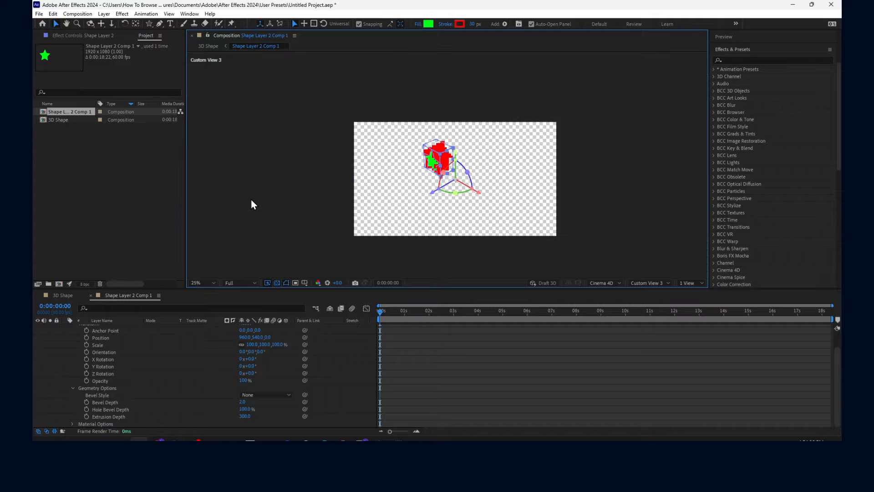
scroll(382, 187, up, 2)
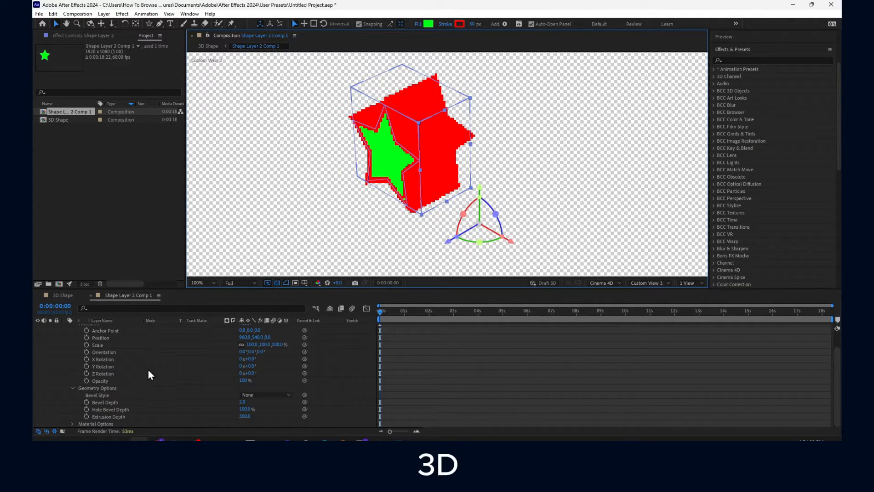
Set the star's Bevel Style to Angular in its geometry options.
drag(244, 415, 259, 397)
click(259, 396)
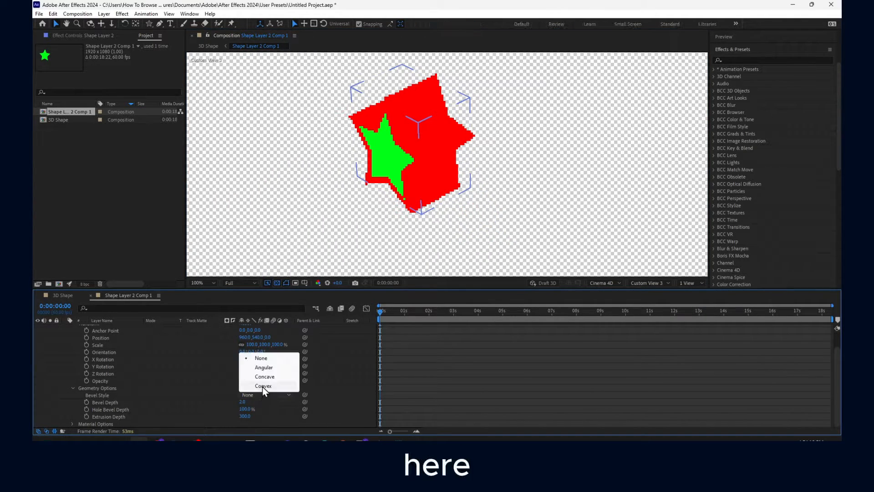
click(267, 369)
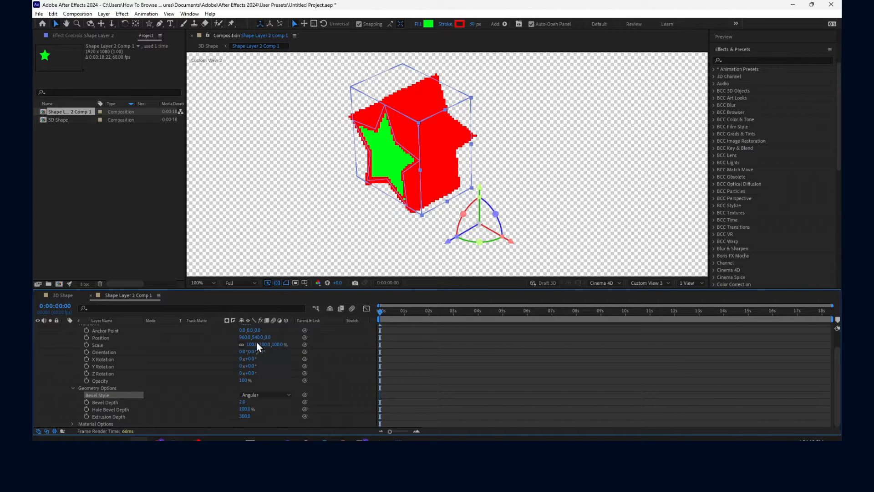
Return to the 3D Shape composition, select Shape Layer 1 and hide the pre-composed star layer.
click(63, 295)
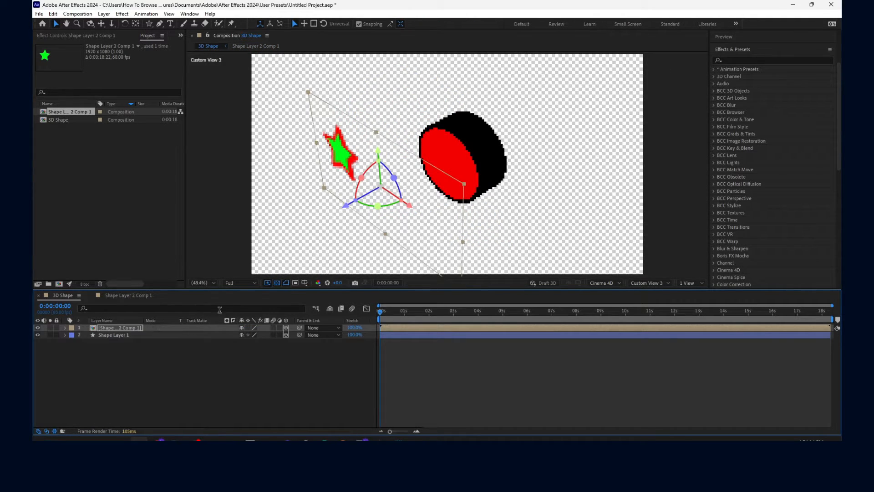
click(128, 336)
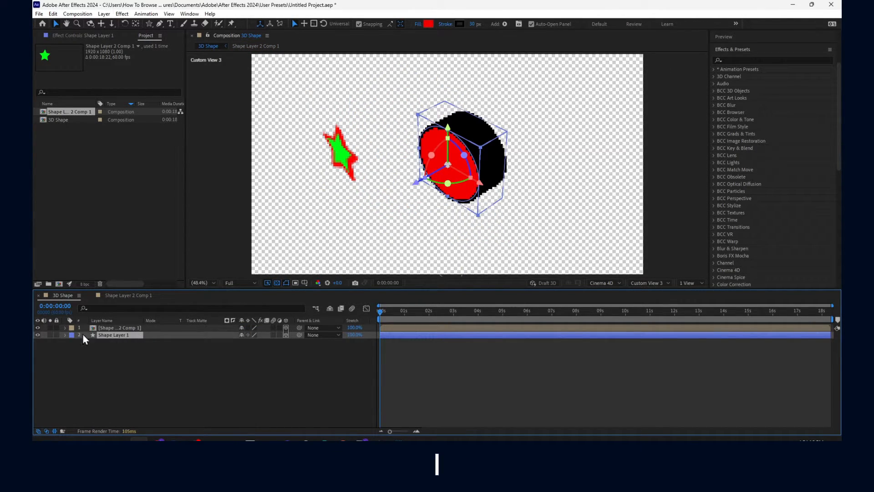
click(39, 328)
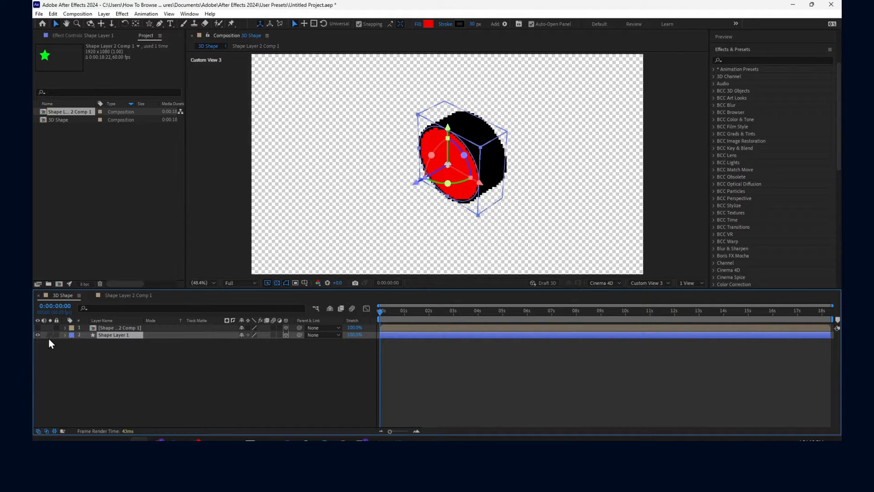
Expand Shape Layer 1's transform, geometry and material options and set its Bevel Style to Angular.
click(70, 336)
click(64, 335)
click(72, 363)
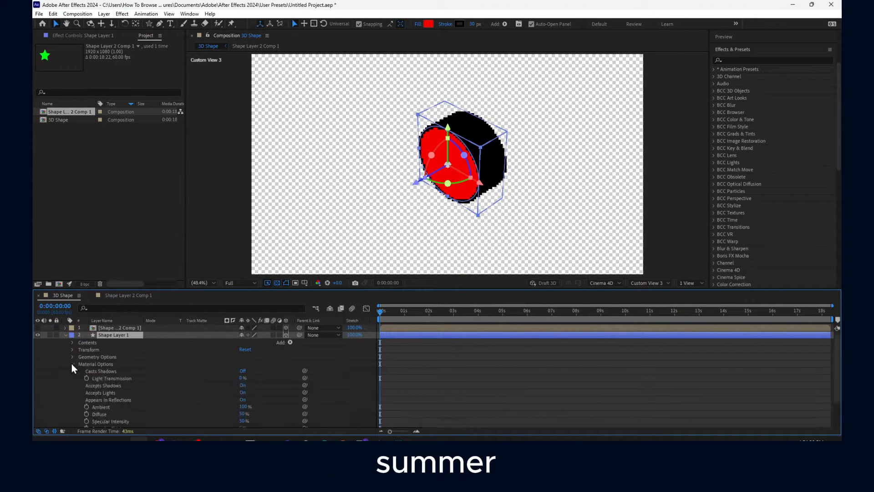
scroll(75, 346, down, 3)
scroll(75, 344, up, 2)
click(73, 338)
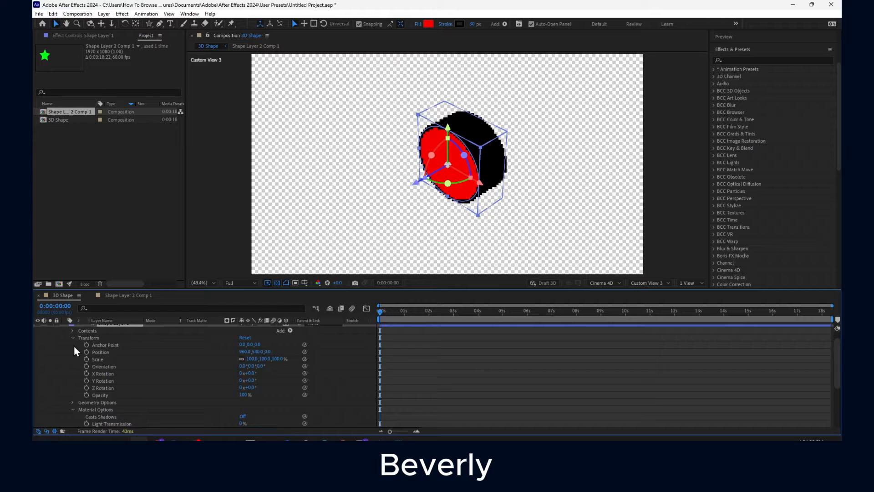
click(73, 403)
scroll(87, 383, down, 3)
click(253, 341)
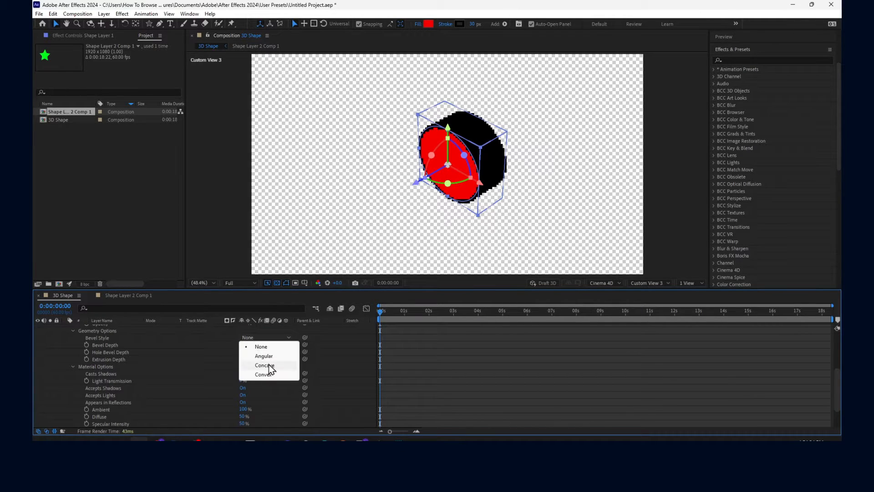
click(274, 358)
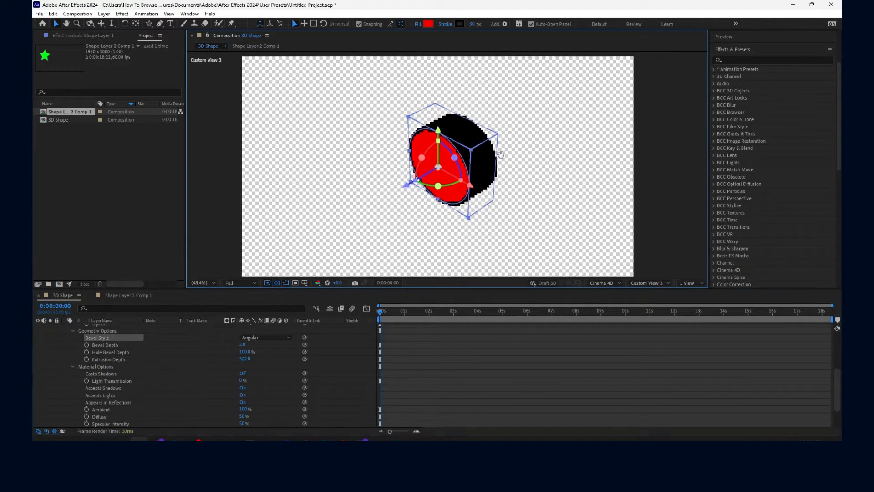
Move the extruded circle up and to the left in the composition using the Selection tool.
drag(522, 169, 475, 171)
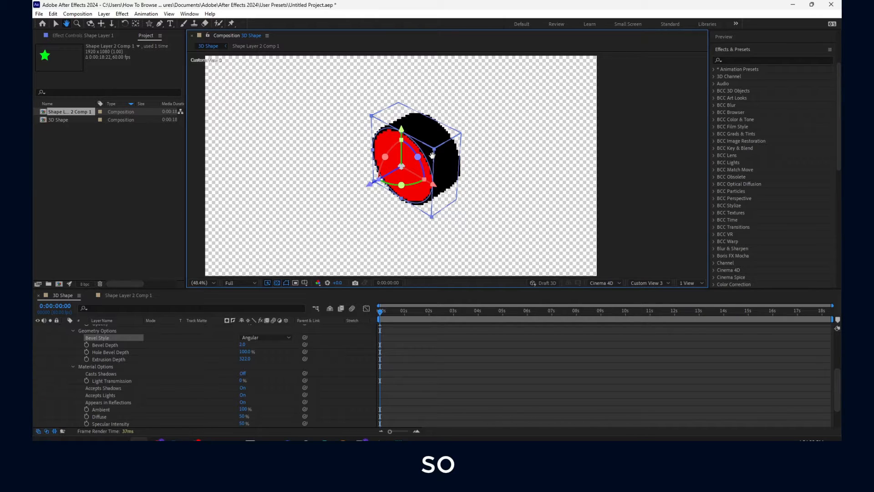
drag(402, 141, 358, 149)
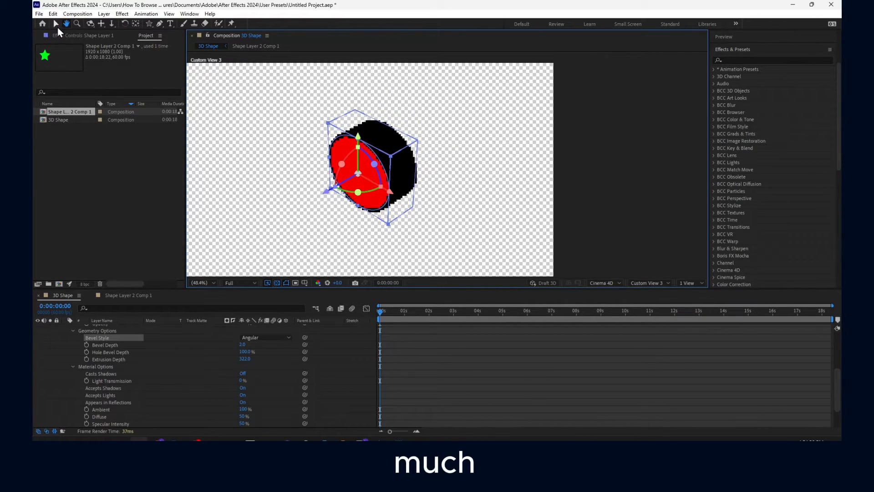
click(56, 24)
drag(328, 122, 278, 102)
drag(353, 150, 329, 145)
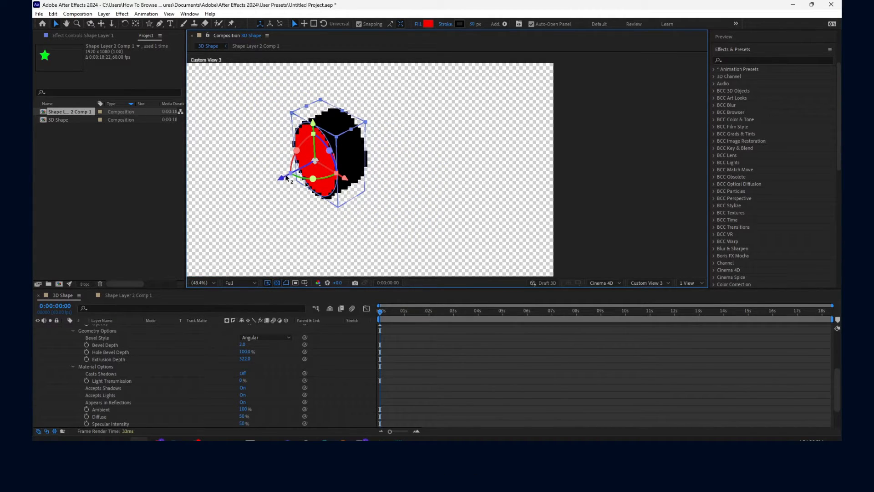
Pull the extruded circle forward along its Z axis.
drag(285, 178, 263, 189)
click(195, 439)
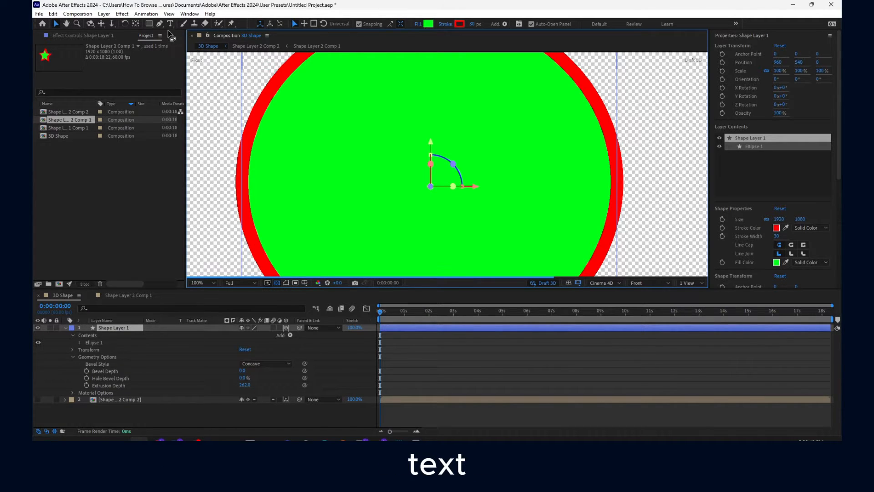
Draw a wide text box across the green circle and enter NEVER GIVE UP in capitals.
click(170, 25)
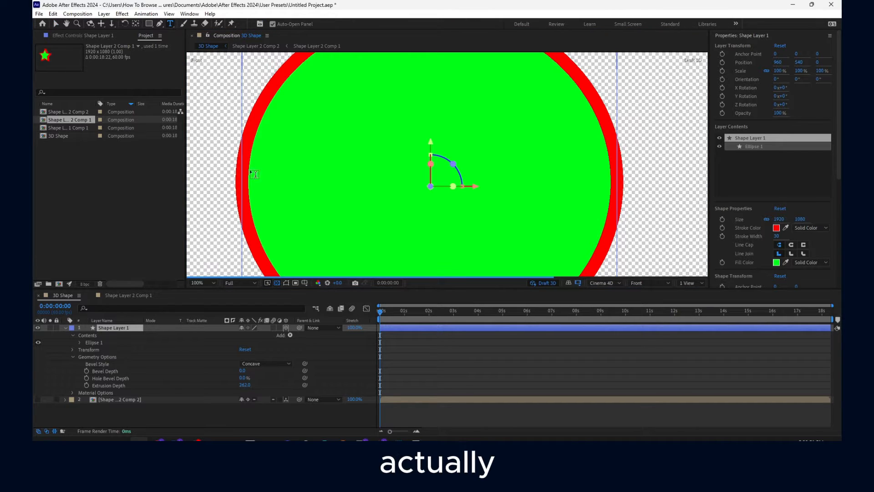
drag(238, 115, 581, 221)
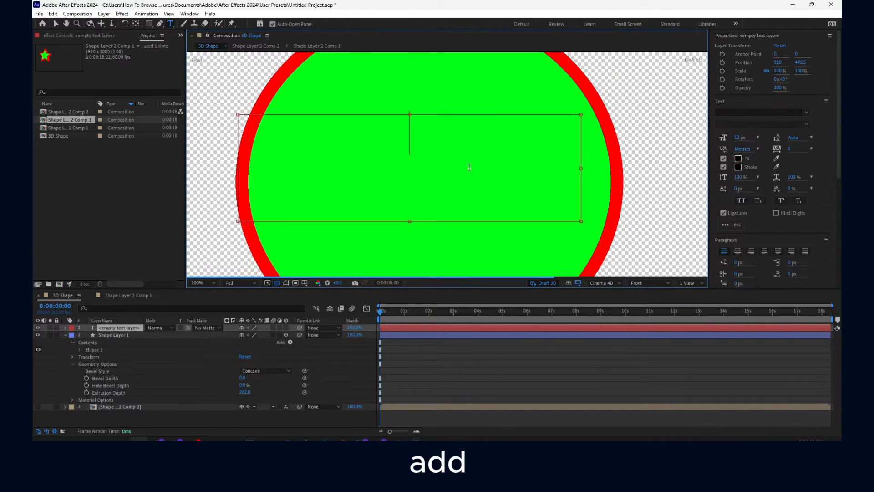
text(B)
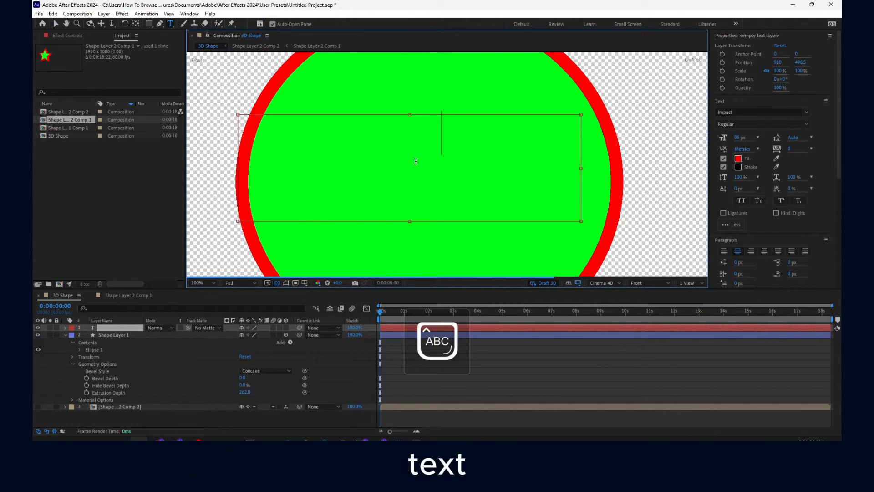
key(Caps_Lock)
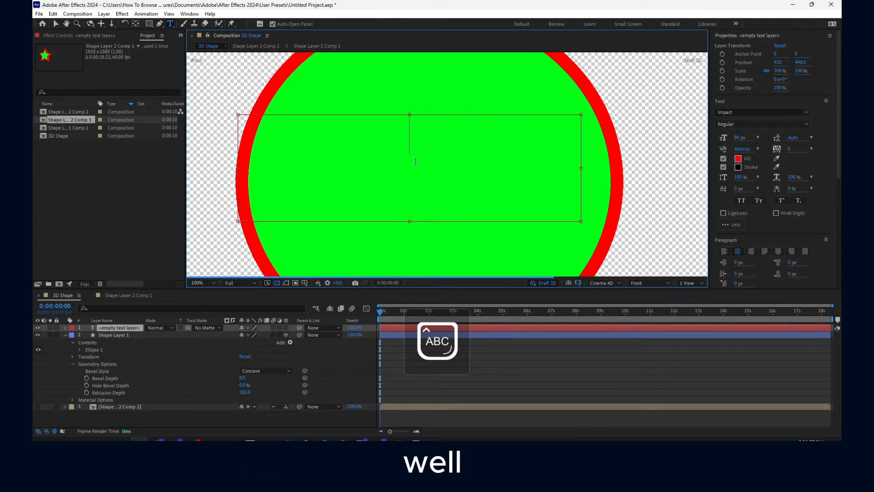
text(NEVER GIVE UP)
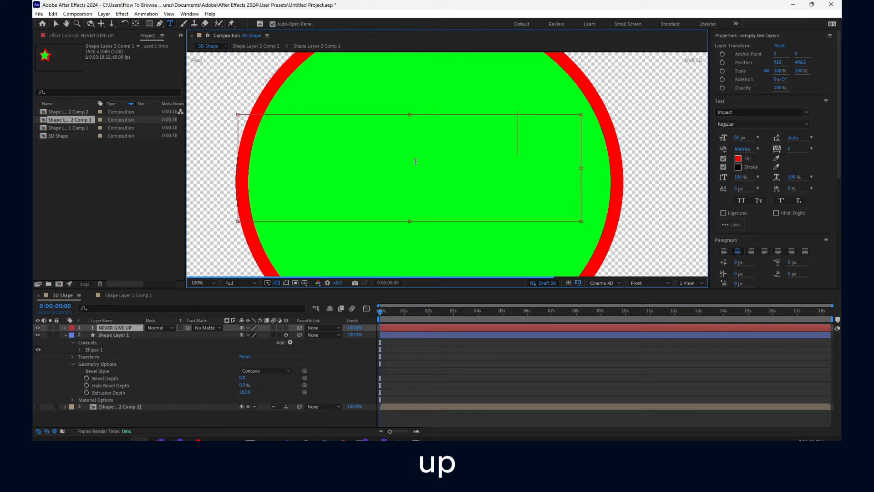
Move the NEVER GIVE UP text layer below the other layers and back to the top of the layer order.
drag(108, 328, 122, 374)
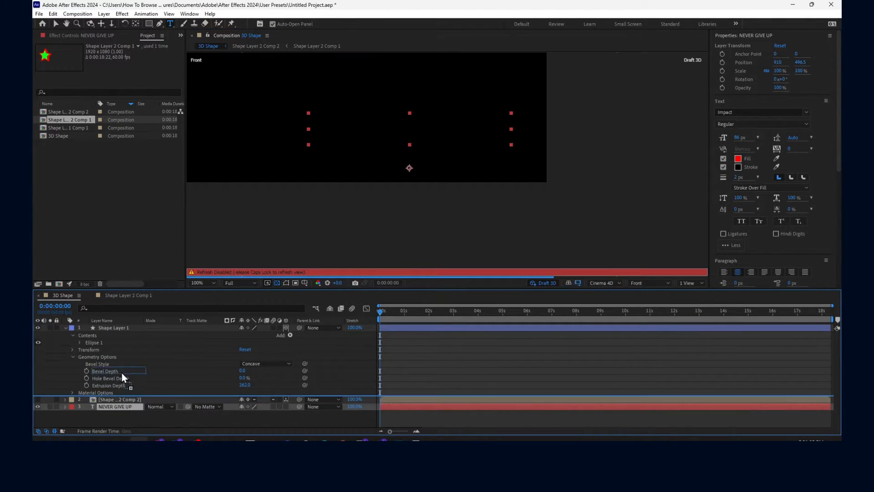
drag(125, 329, 125, 326)
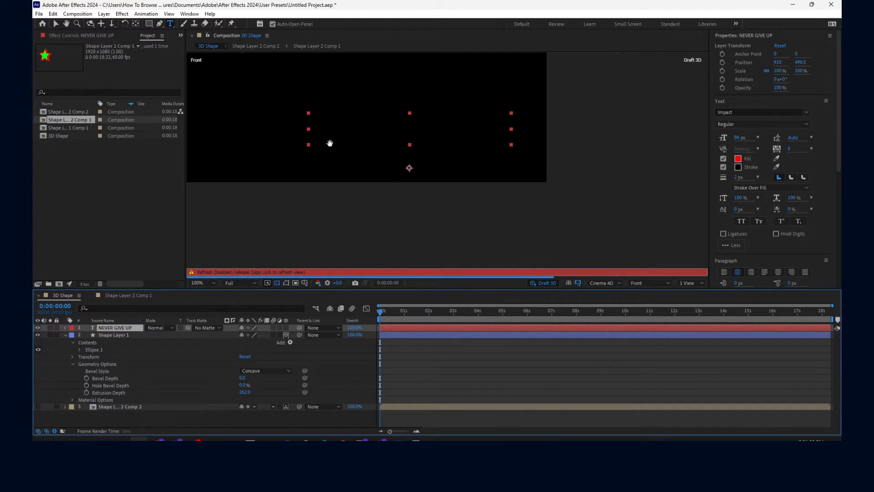
Change the fill of the NEVER GIVE UP text to a very dark red.
drag(332, 144, 416, 184)
key(Caps_Lock)
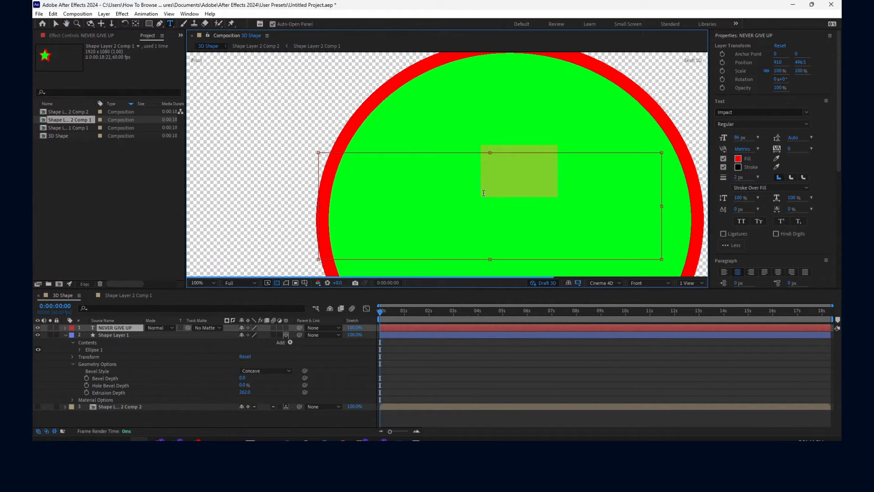
click(737, 159)
click(657, 248)
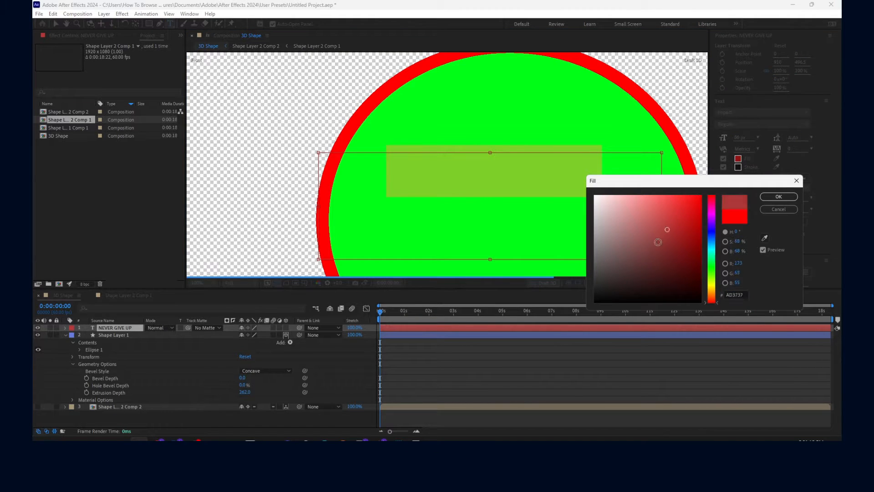
click(693, 285)
click(769, 196)
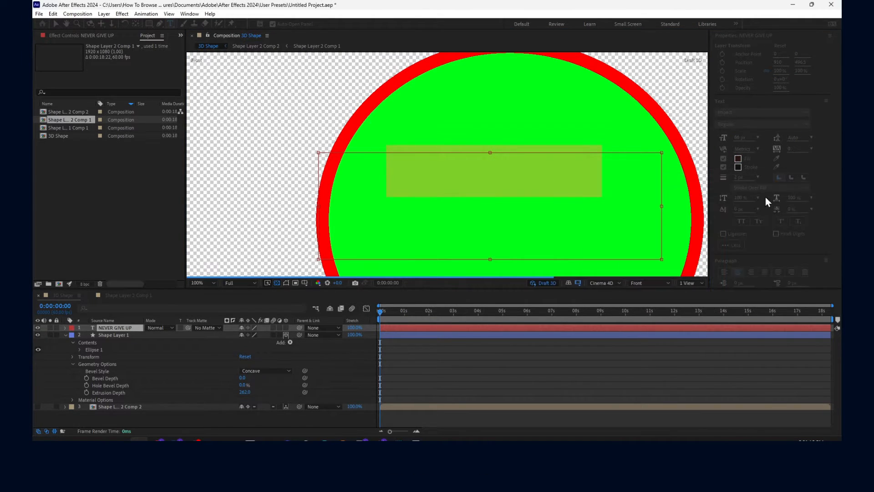
Set the fill color of the NEVER GIVE UP text to pure red, FF0000.
click(738, 159)
click(693, 195)
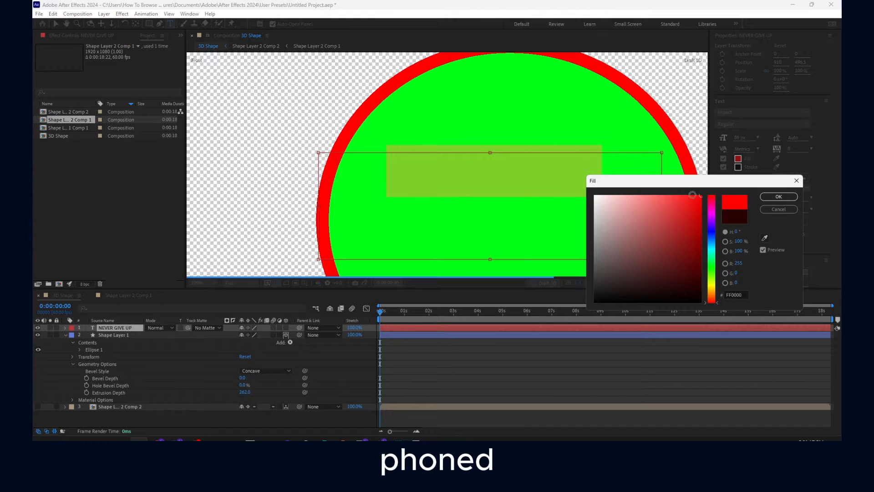
click(778, 198)
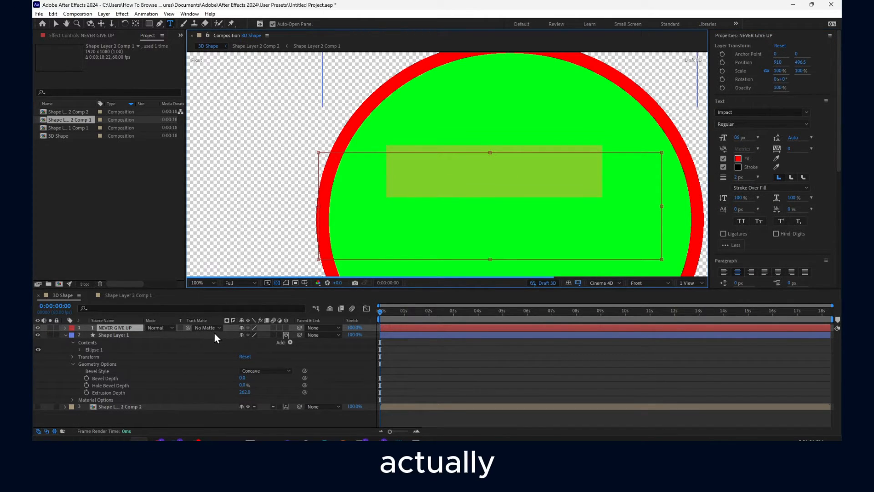
Make the NEVER GIVE UP text layer 3D and set its Extrusion Depth to 120.
click(286, 327)
key(Caps_Lock)
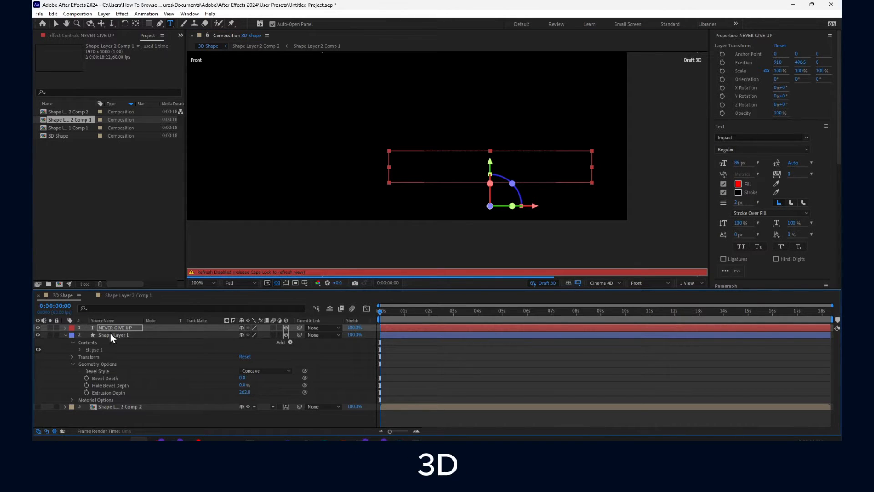
click(64, 327)
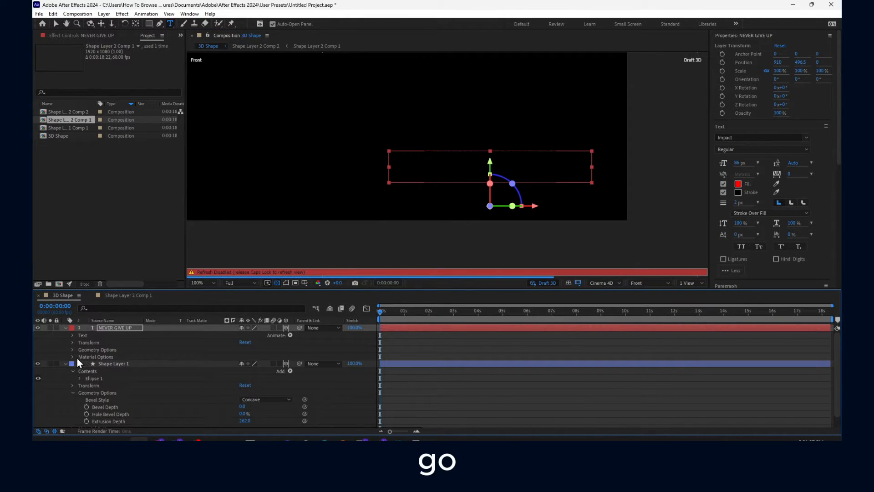
click(72, 349)
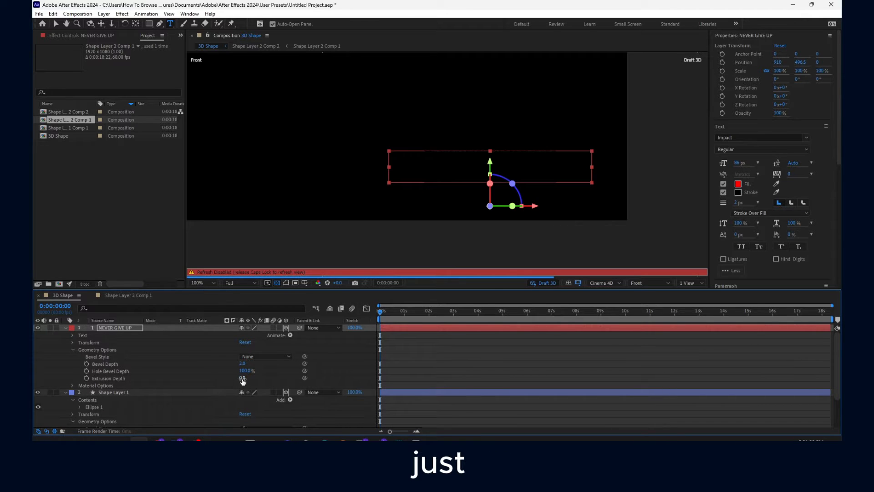
drag(242, 381, 296, 377)
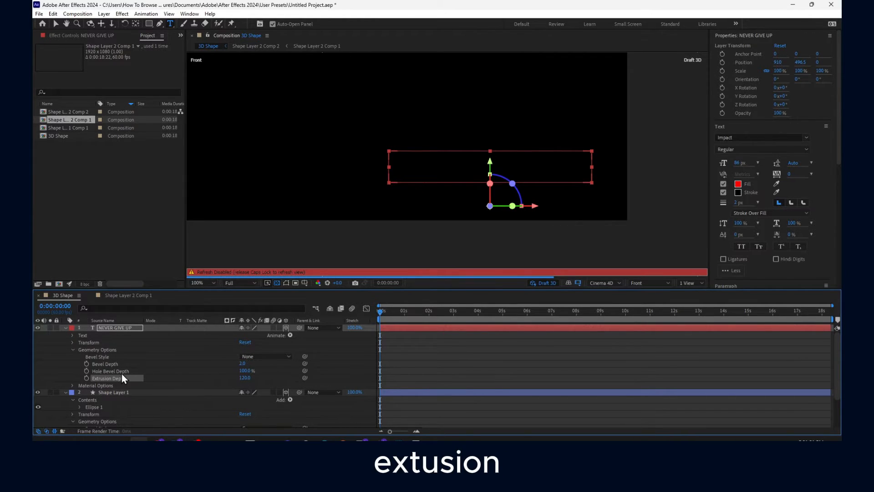
Delete Shape Layer 1 and the pre-composed star layer, leaving only the text layer in the composition.
click(132, 392)
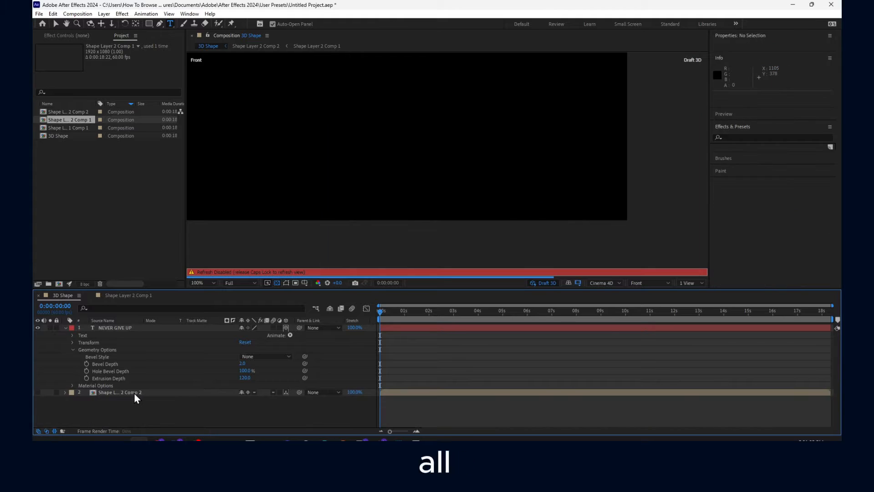
click(134, 392)
key(Delete)
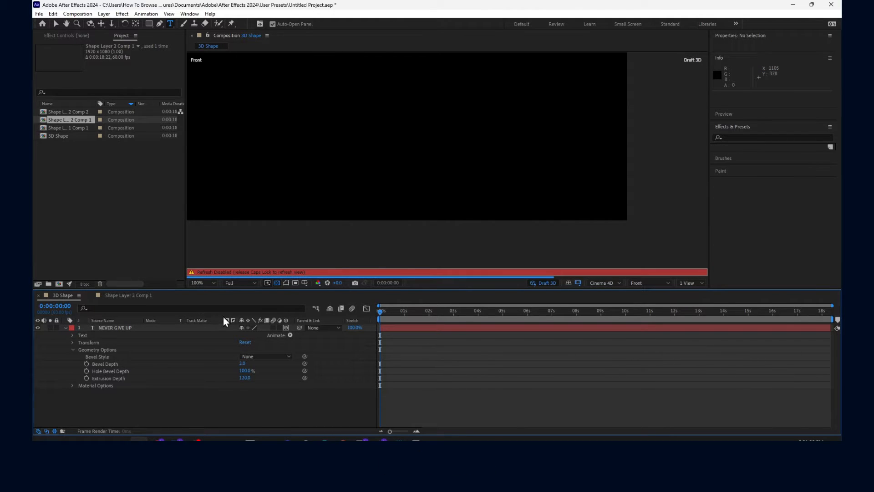
click(719, 79)
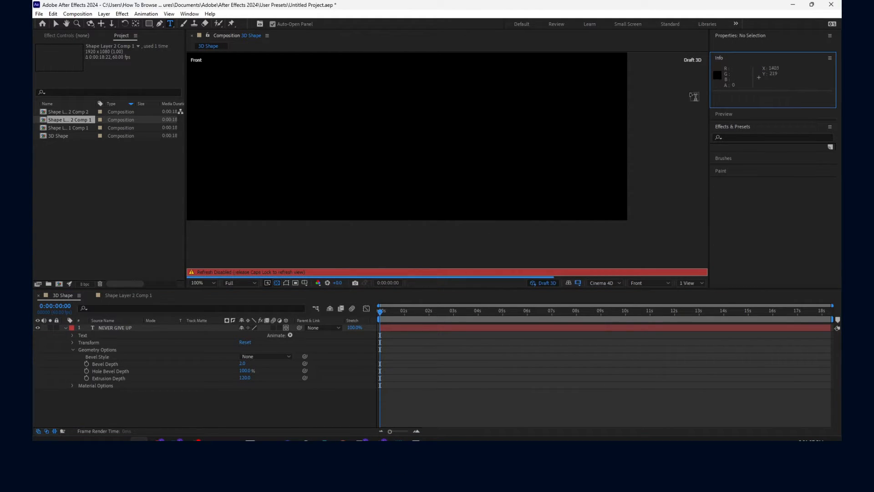
Select the NEVER GIVE UP text and show it in the Custom View 1 3D view.
click(94, 335)
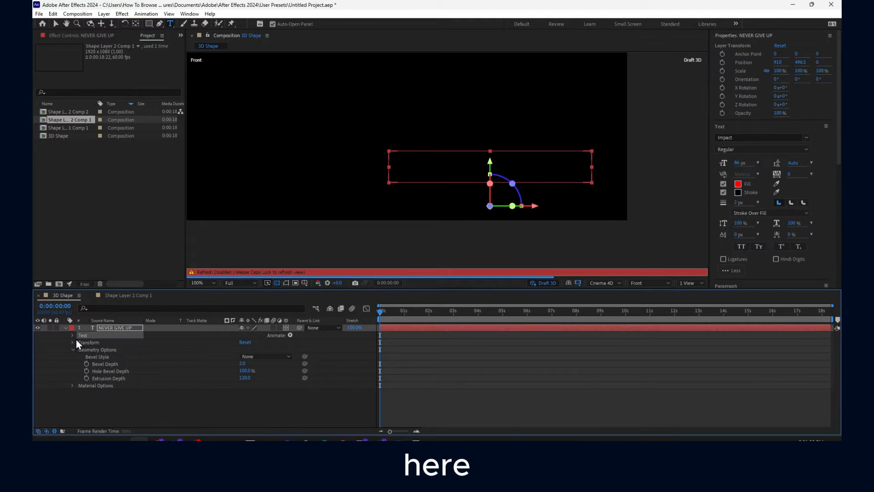
key(Caps_Lock)
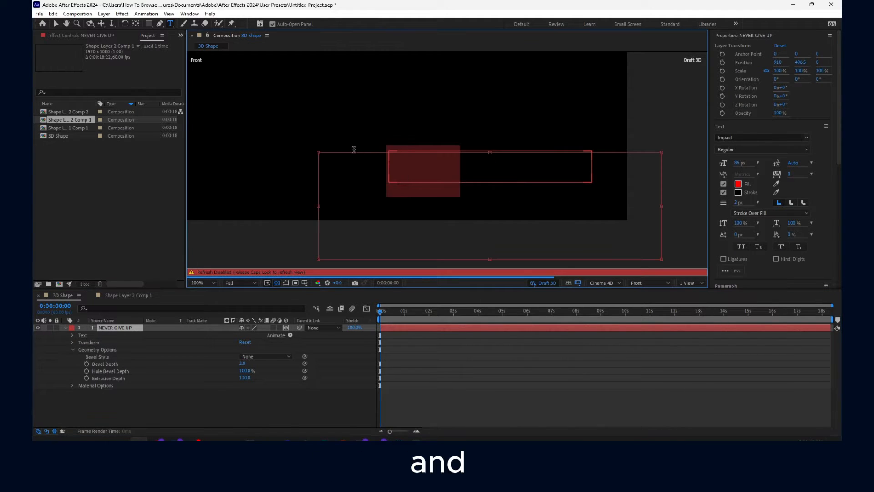
triple_click(455, 165)
triple_click(515, 167)
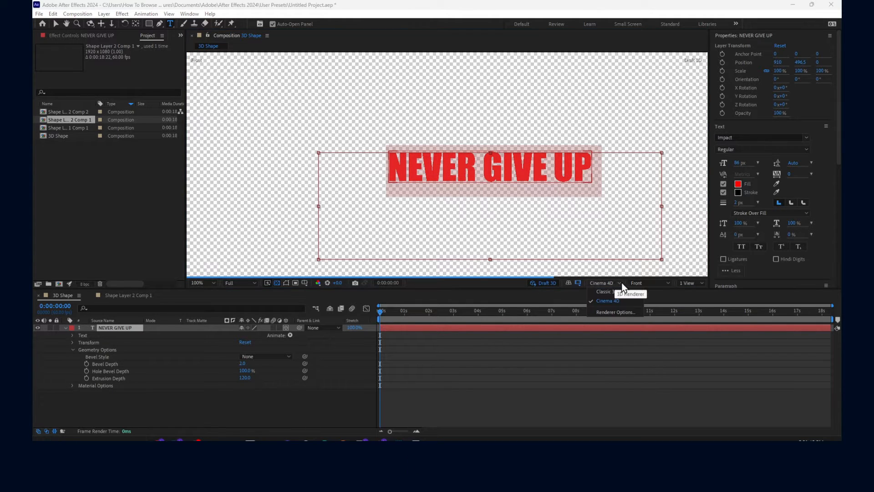
click(639, 283)
click(660, 372)
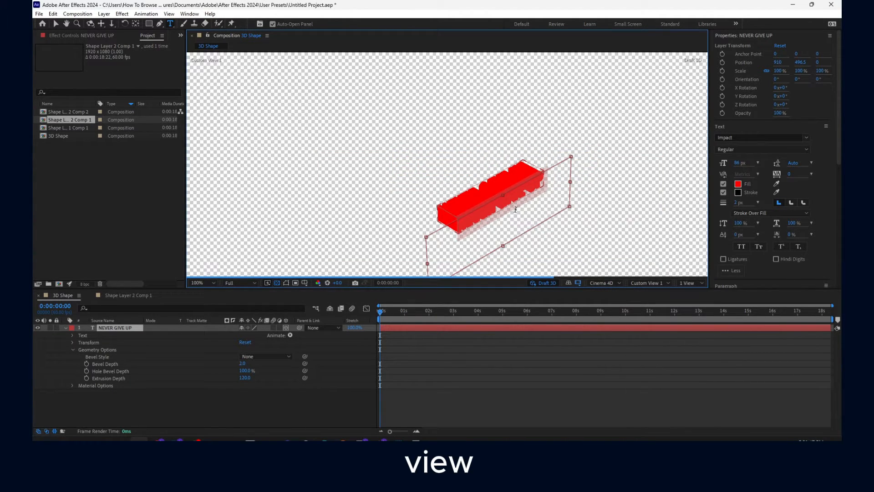
Clear the wording of the text layer and move its box to about 919, 379, 108.
key(BackSpace)
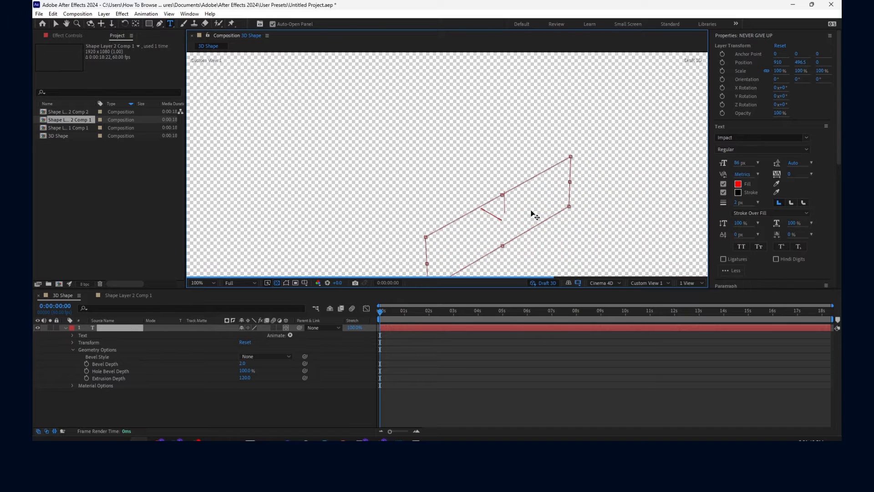
drag(531, 210, 513, 191)
scroll(513, 190, up, 1)
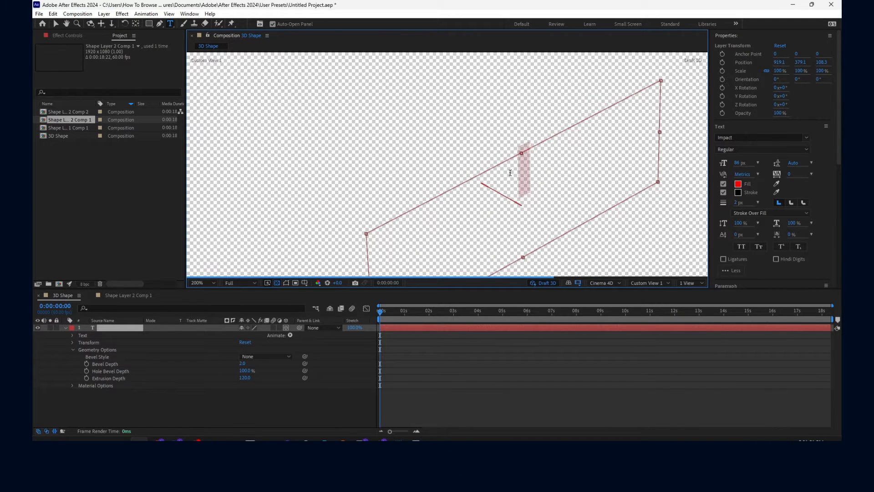
double_click(525, 175)
Switch the 3D view to Active Camera (Default) and set the text layer's Bevel Style to Angular.
click(639, 283)
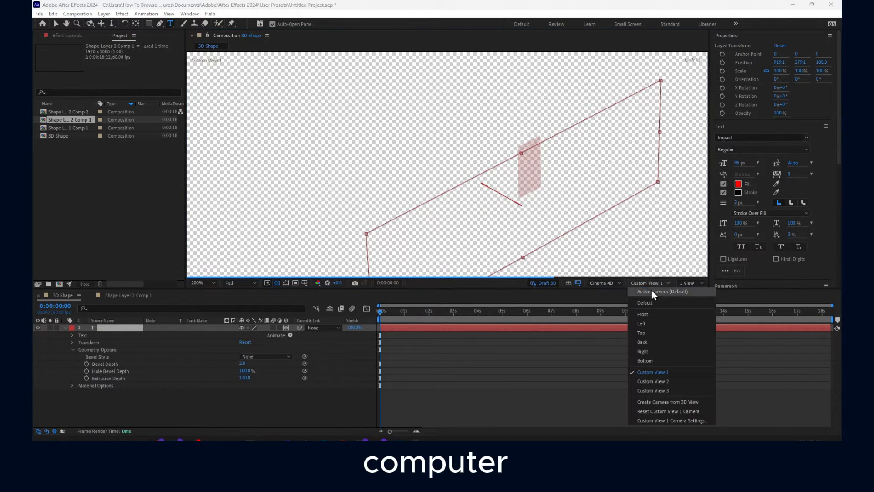
click(651, 292)
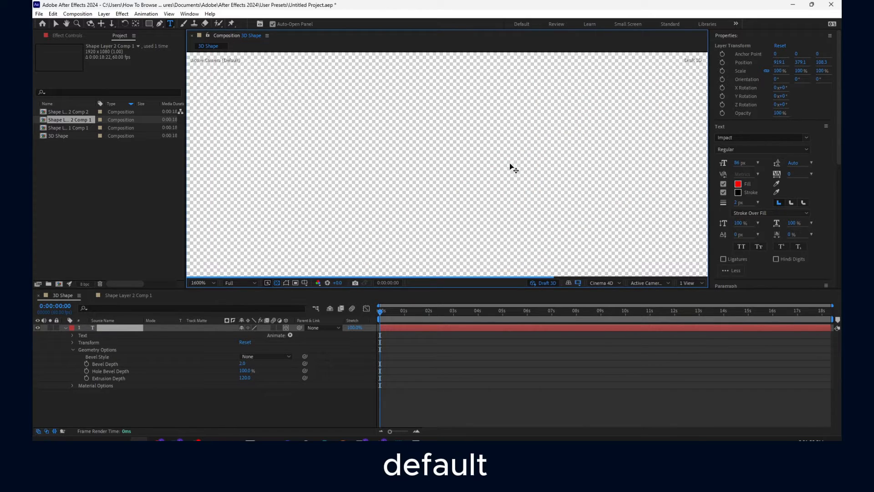
scroll(513, 165, down, 1)
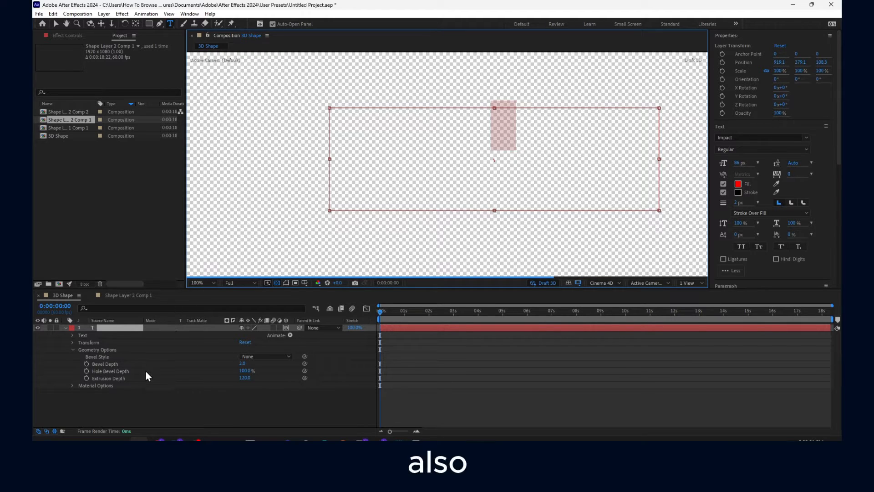
click(248, 357)
click(252, 375)
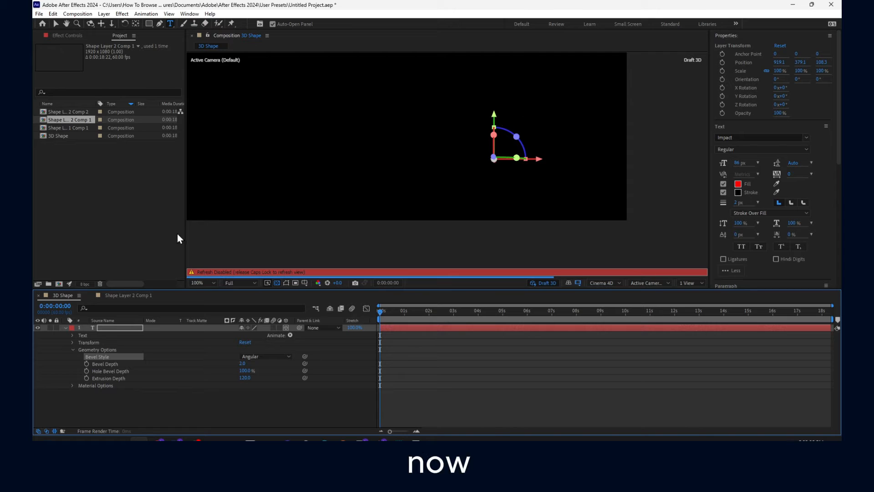
Add a new camera layer to the 3D Shape composition with the default camera settings.
right_click(209, 405)
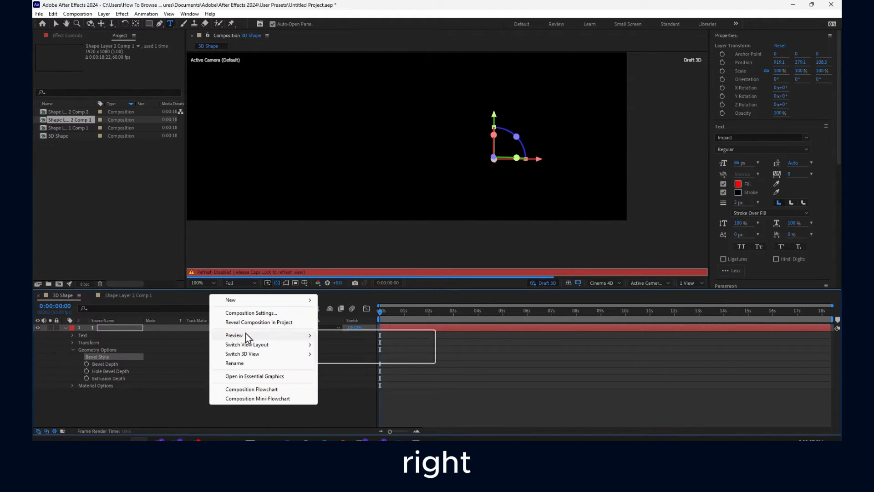
mouse_move(264, 299)
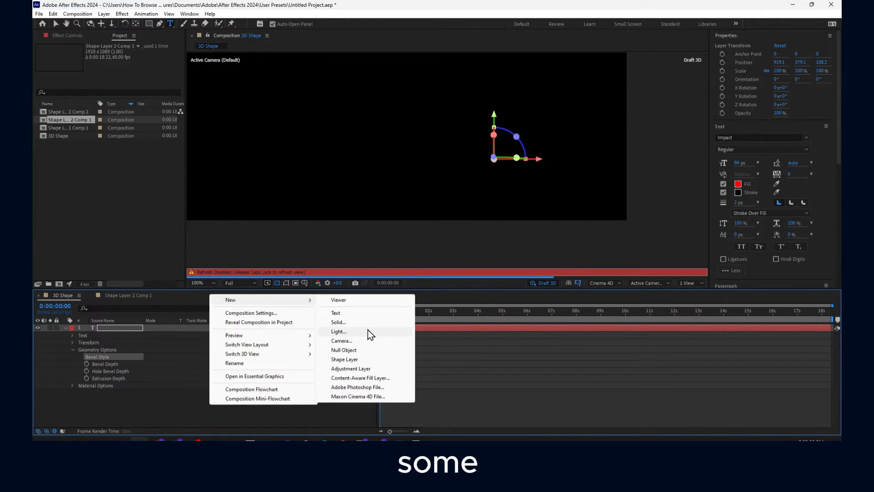
click(369, 341)
click(515, 313)
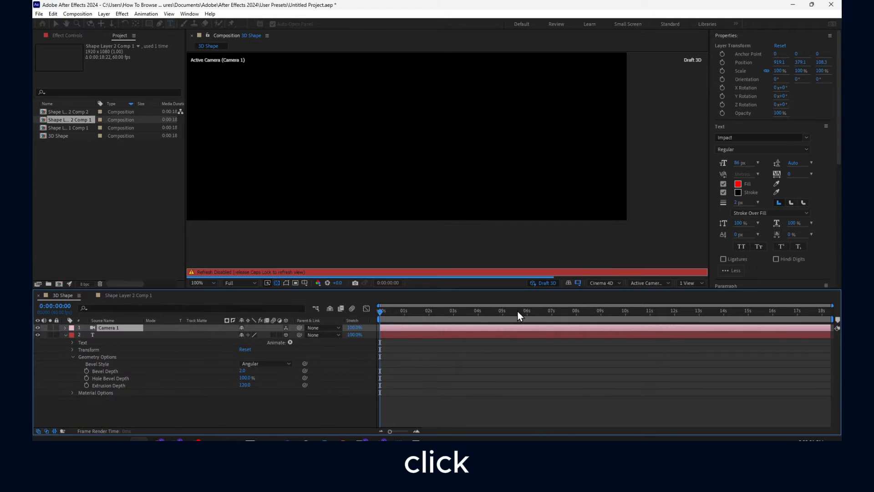
click(450, 141)
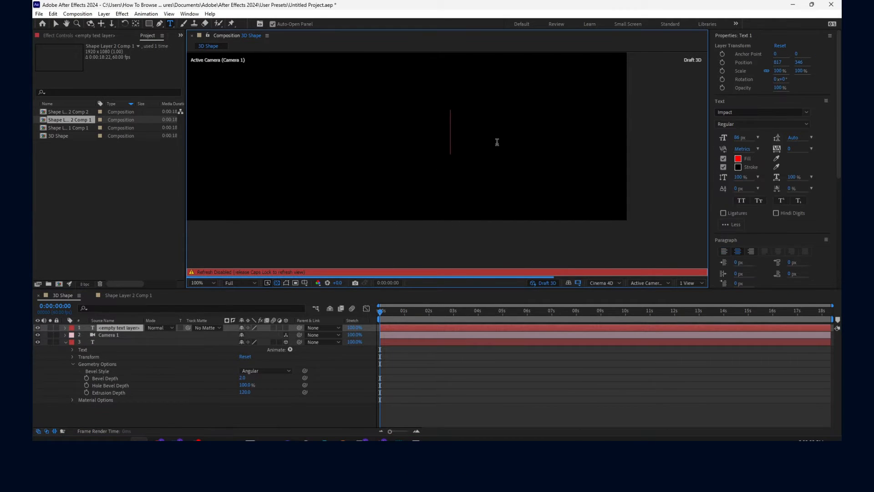
key(Escape)
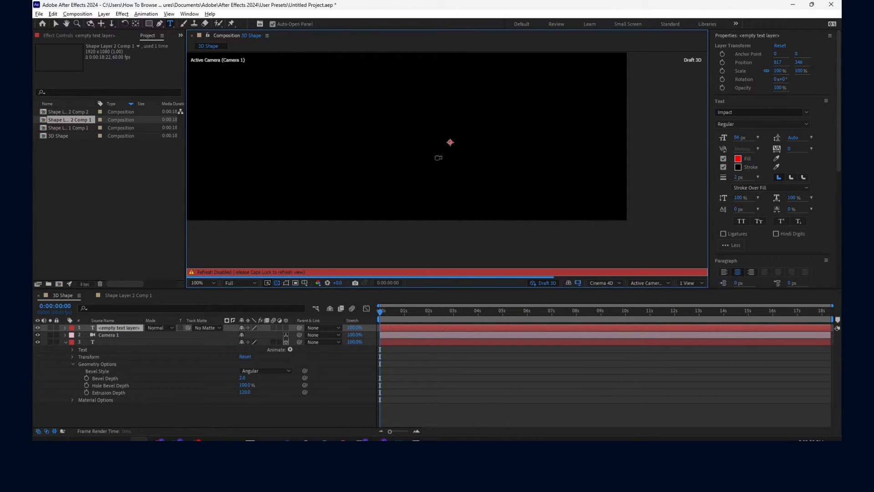
scroll(431, 156, up, 1)
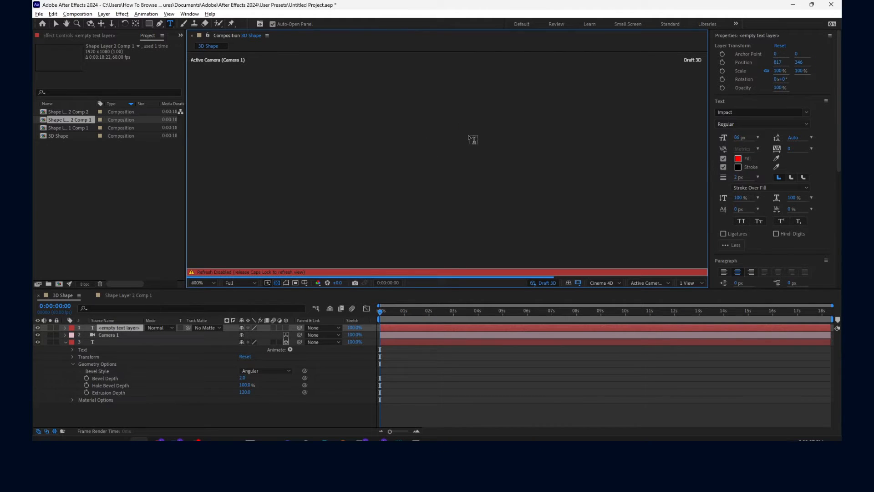
scroll(471, 138, down, 6)
scroll(470, 181, up, 2)
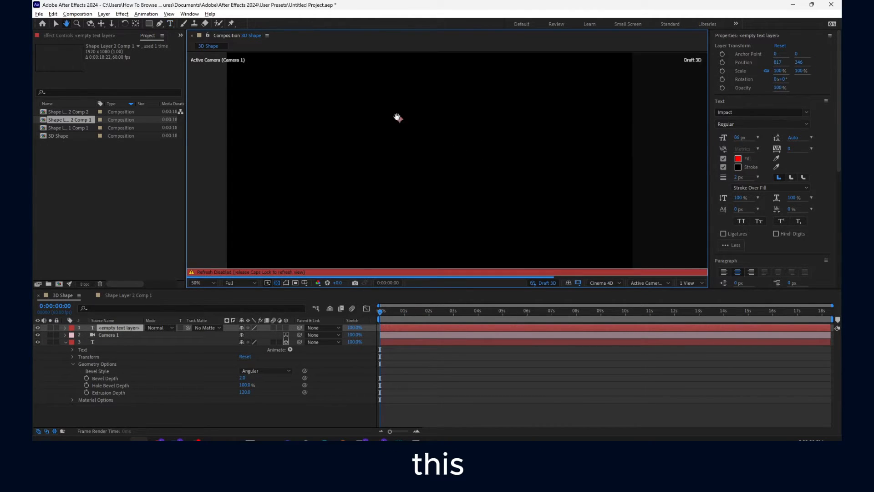
scroll(415, 135, down, 6)
scroll(458, 169, down, 1)
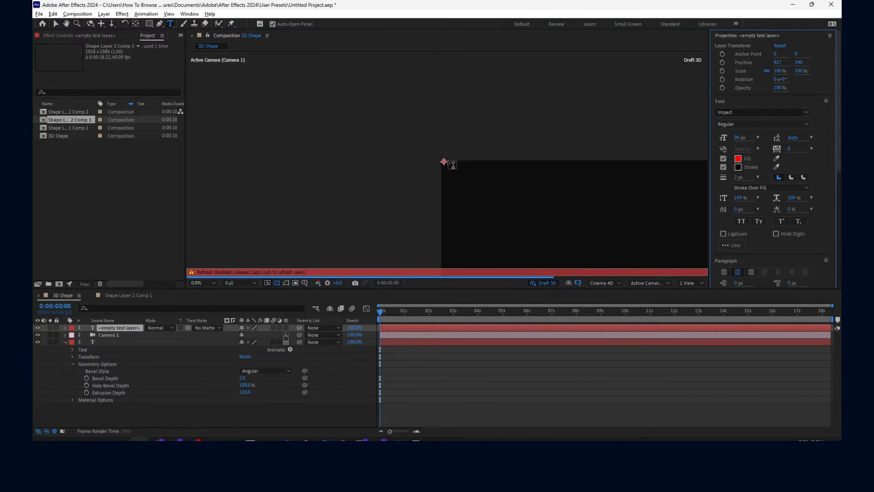
scroll(458, 171, up, 7)
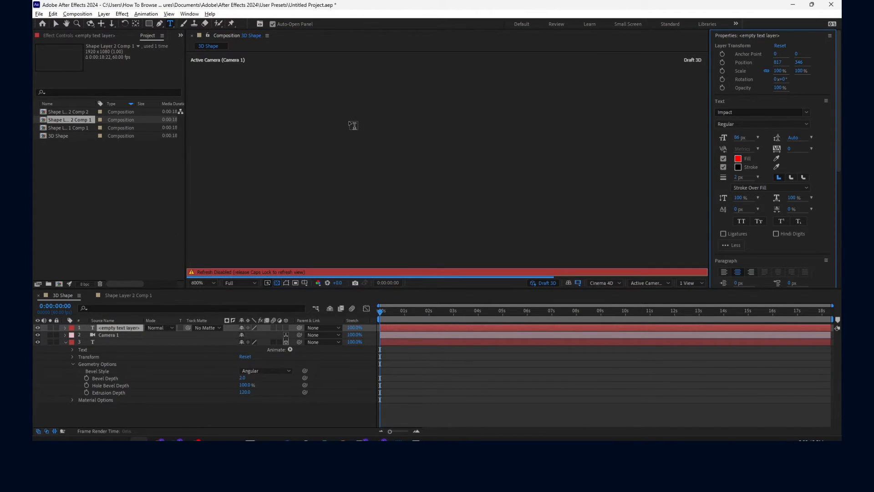
scroll(352, 123, down, 1)
key(space)
drag(378, 117, 510, 188)
drag(383, 76, 414, 152)
key(space)
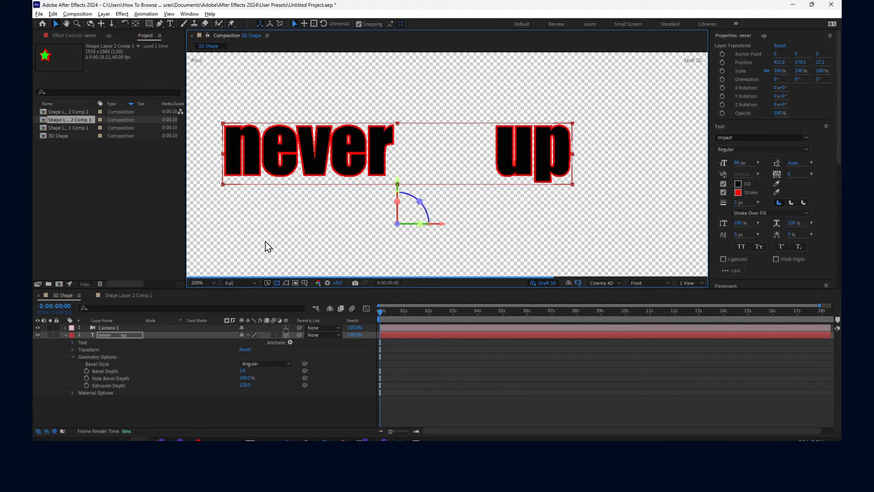
Select the "never up" text layer and view it from Custom View 1 and through Active Camera (Camera 1).
click(116, 328)
click(116, 334)
click(635, 282)
click(634, 226)
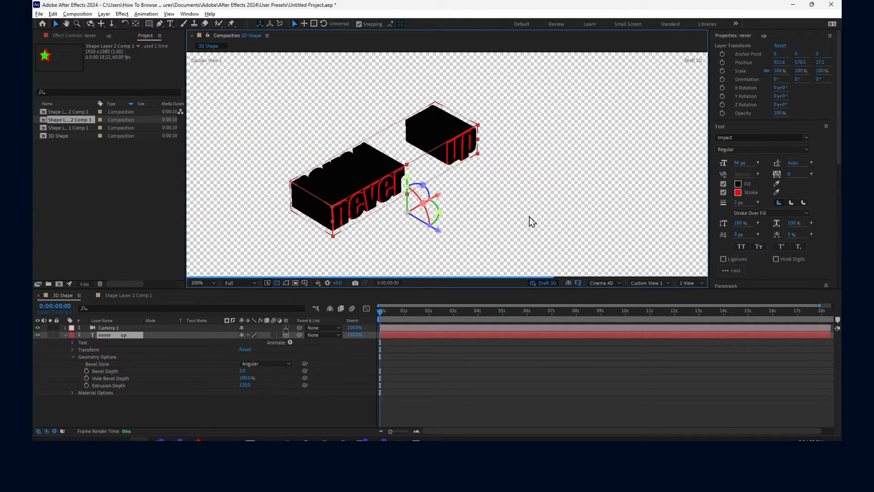
click(654, 281)
click(661, 144)
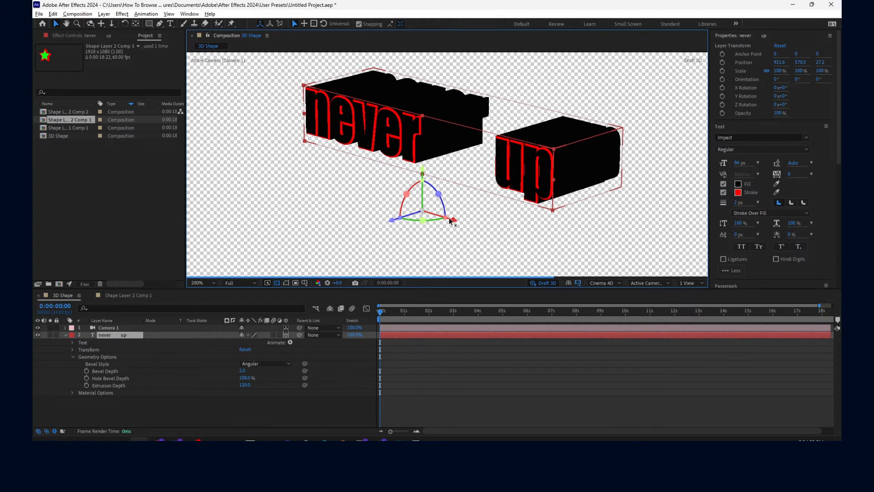
Shift the "never up" text slightly and orbit the camera around it in the active camera view.
drag(440, 210, 450, 229)
key(c)
drag(487, 162, 543, 86)
key(v)
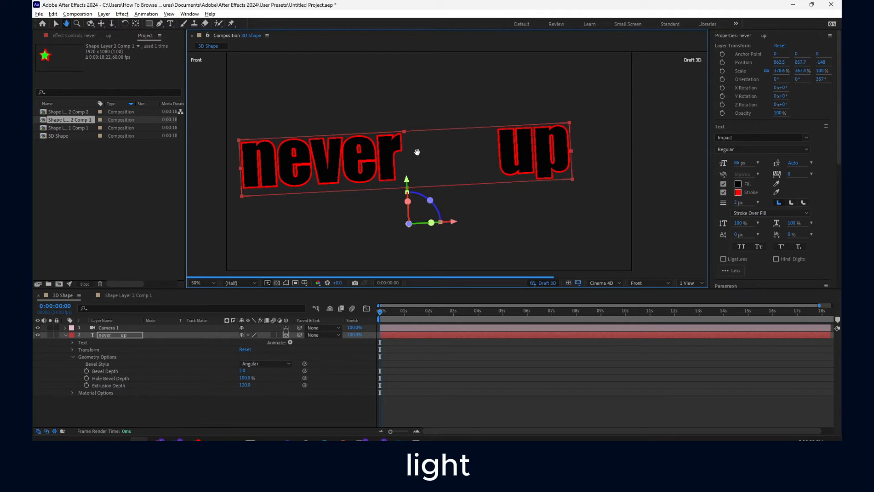
Reposition the "never up" text in the Front view to about 914, 887, -191.
drag(401, 151, 426, 151)
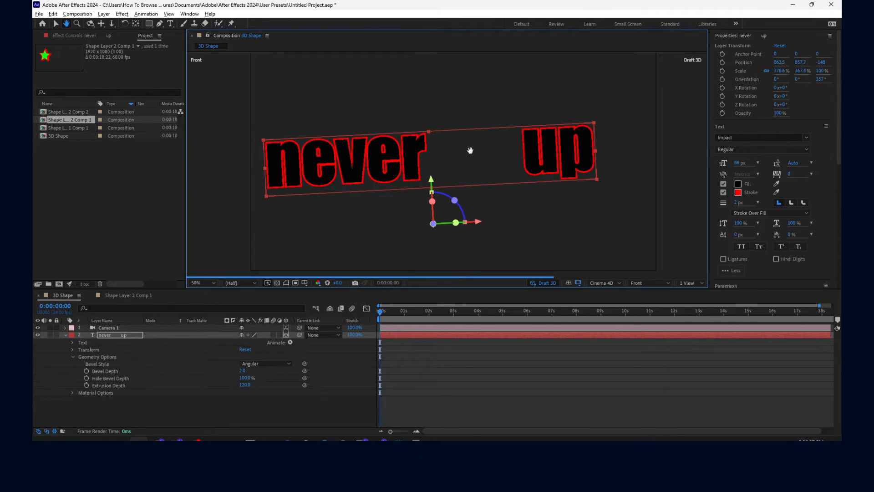
drag(490, 154, 527, 160)
click(107, 332)
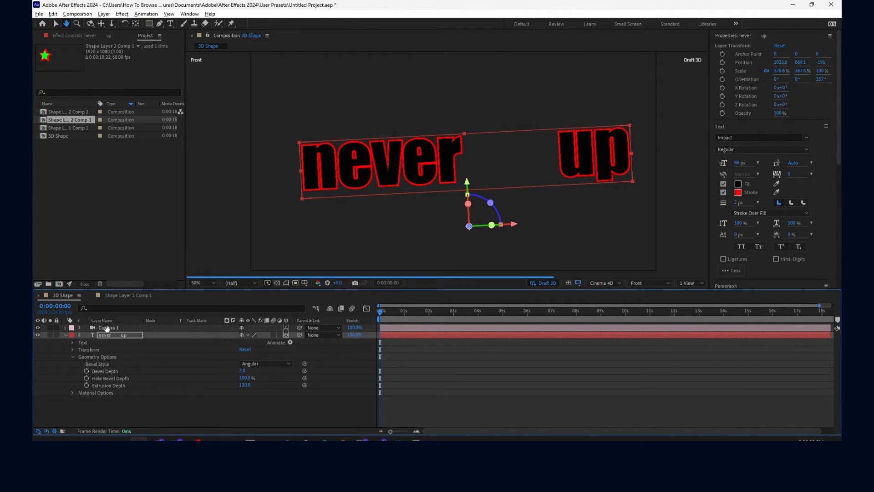
click(55, 23)
click(113, 329)
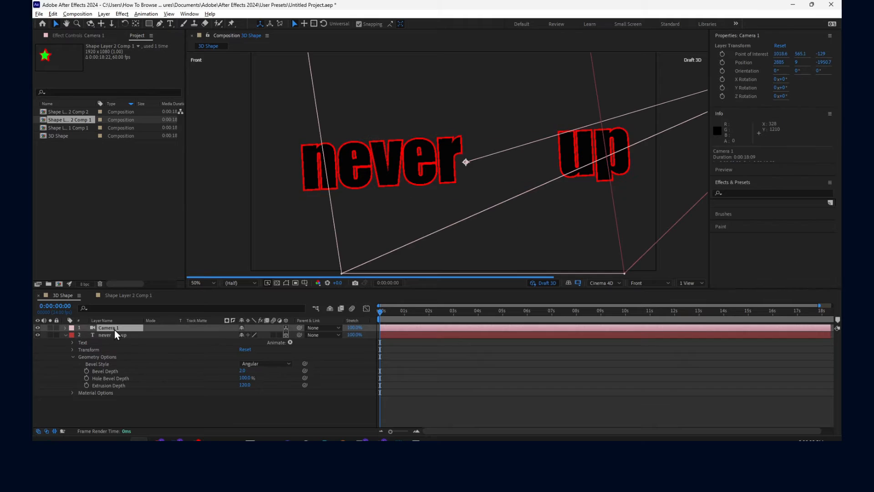
drag(592, 155, 573, 163)
Select Camera 1 and move it in the Front view to about 2620, -3, -2211.
key(c)
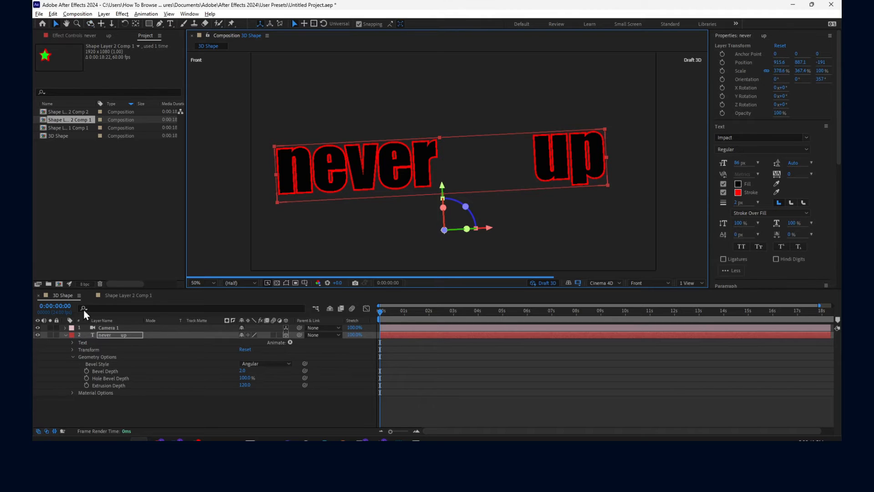
click(102, 326)
key(v)
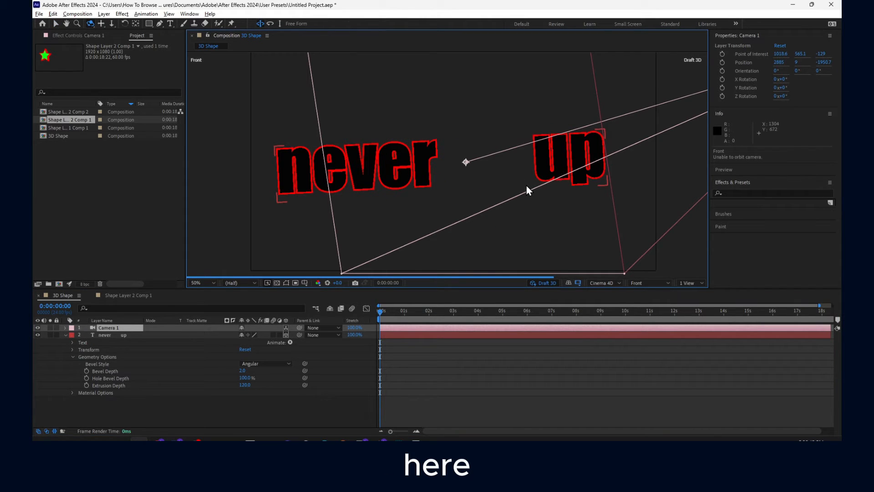
scroll(525, 185, down, 3)
scroll(525, 184, up, 2)
mouse_move(656, 103)
mouse_down()
mouse_move(641, 119)
mouse_move(658, 115)
mouse_up()
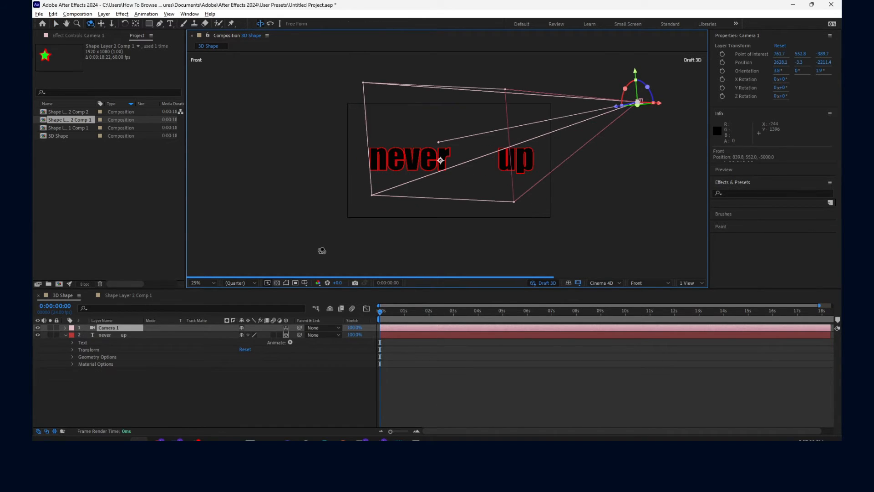
Add a 1920 by 1080 px blue solid layer to the 3D Shape composition.
right_click(196, 391)
mouse_move(215, 282)
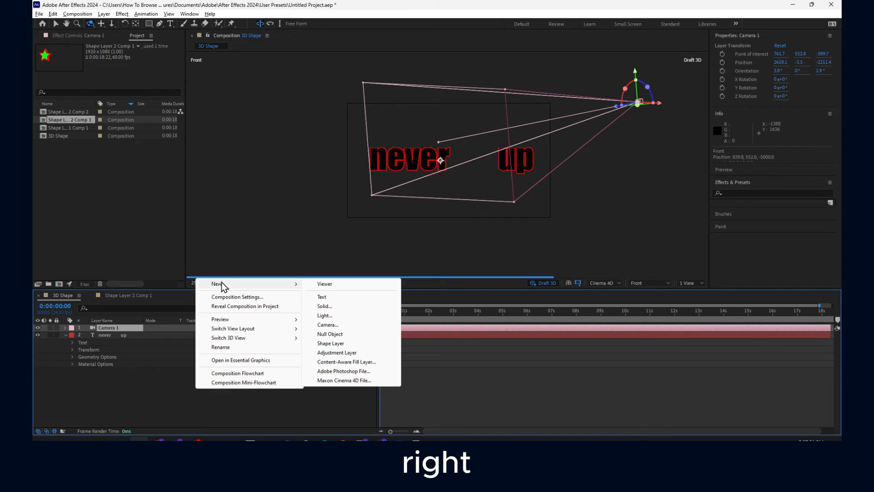
click(329, 297)
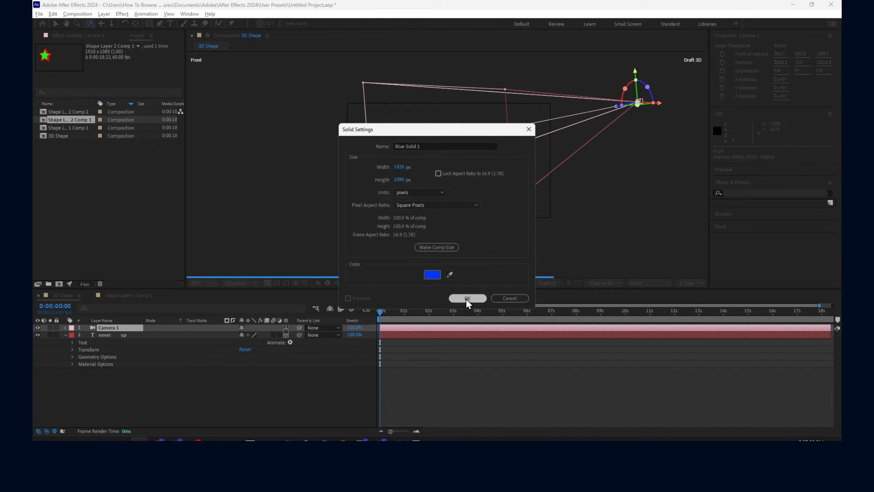
click(467, 298)
Add a white spot light with the default settings to the composition and delete the blue solid layer.
mouse_move(249, 275)
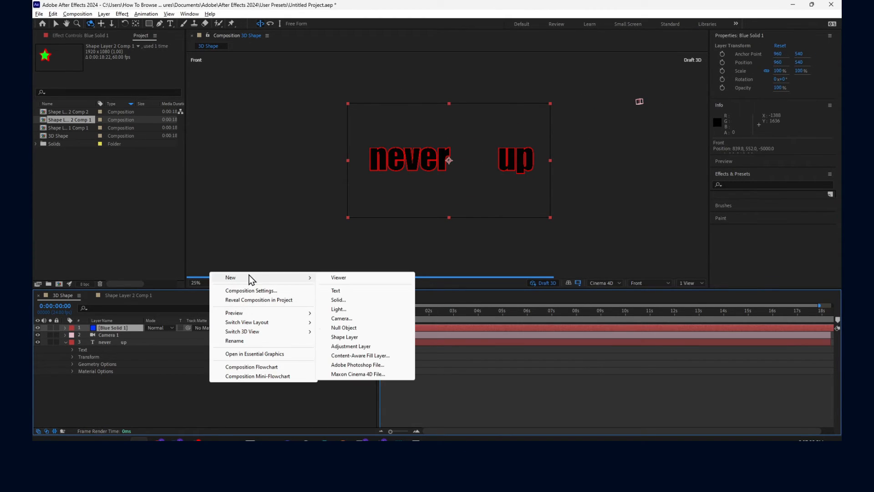
click(339, 309)
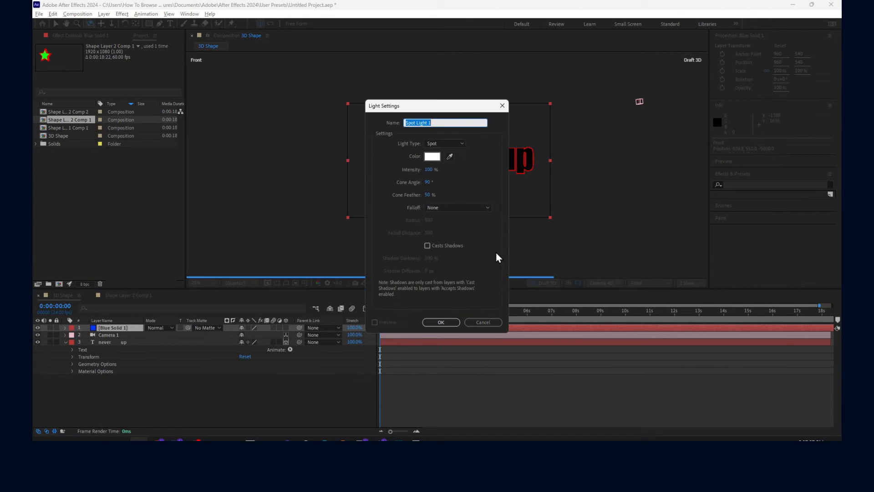
click(441, 321)
click(119, 335)
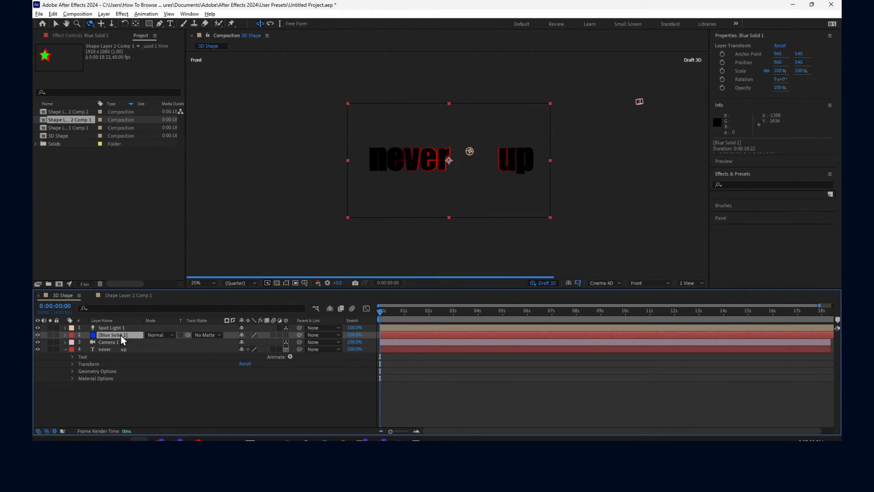
key(Delete)
Select the spot light and move it in the Front view to about 864, 420, 62.
click(121, 331)
click(462, 160)
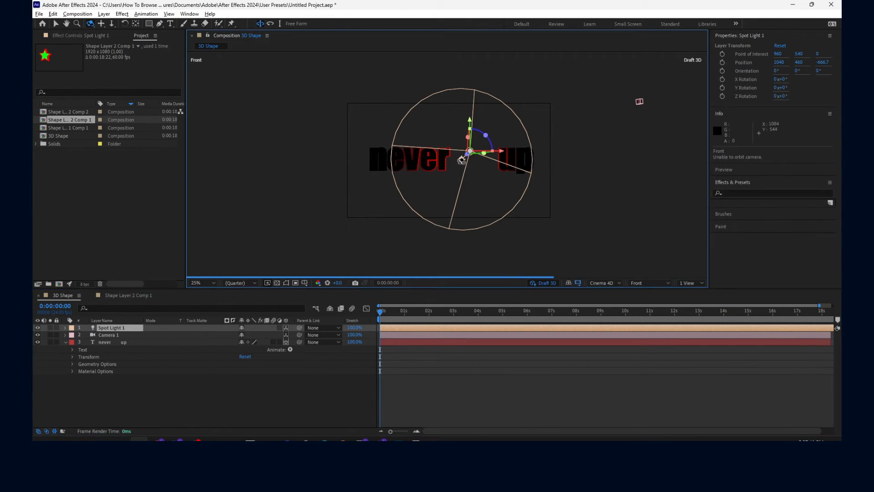
click(107, 328)
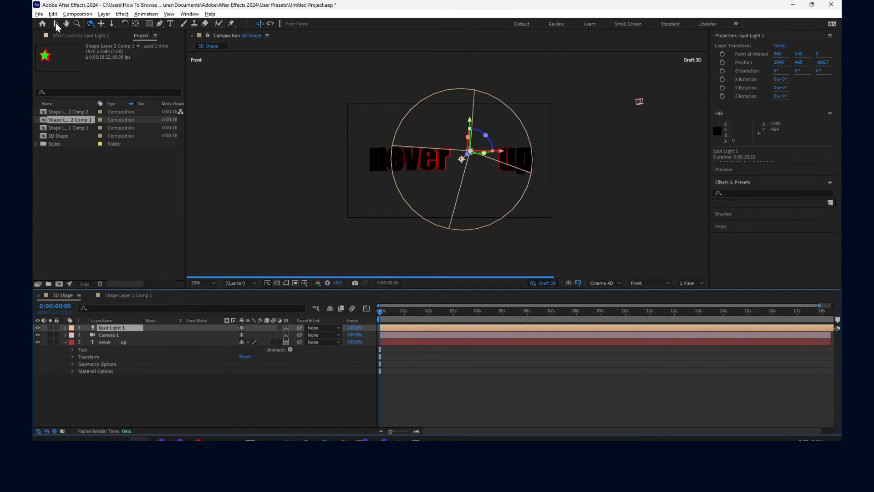
click(56, 24)
drag(468, 151, 451, 147)
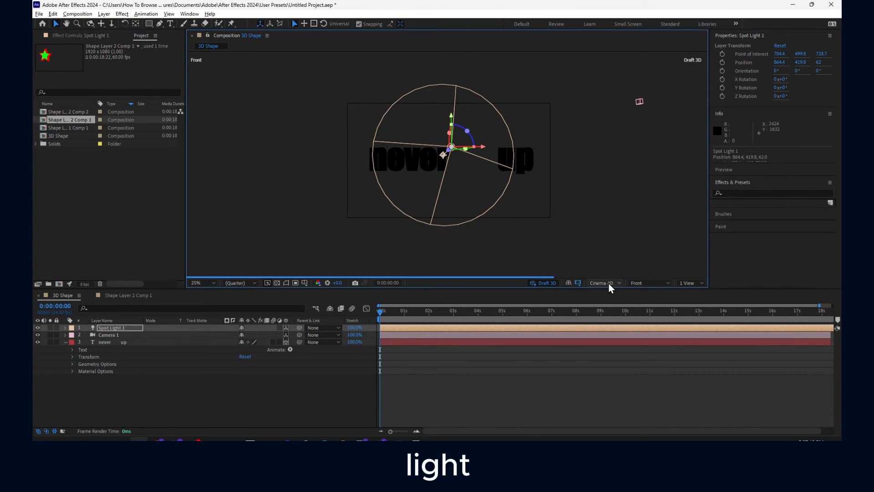
Switch to the Top view and move the spot light in front of the text, to about 963, 322, -756.
click(636, 283)
click(646, 187)
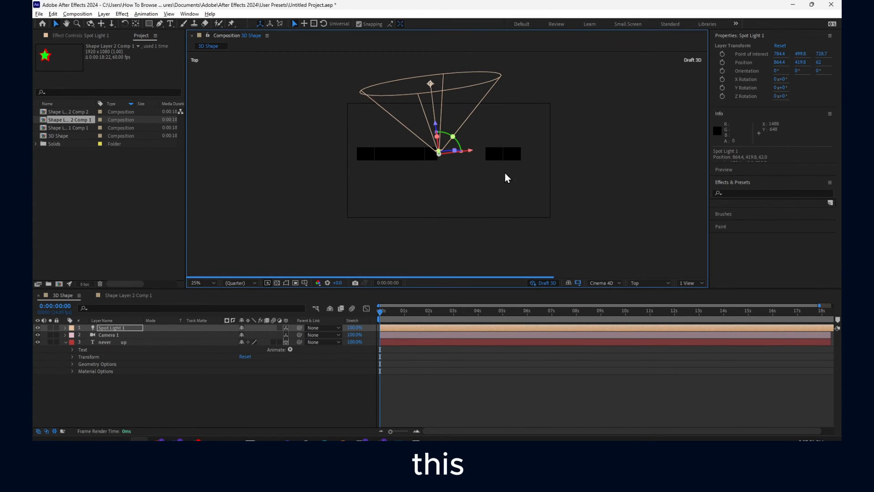
drag(442, 150, 452, 235)
Switch to Active Camera (Camera 1) and move the "never up" text to about 764, 817, -94.
click(646, 283)
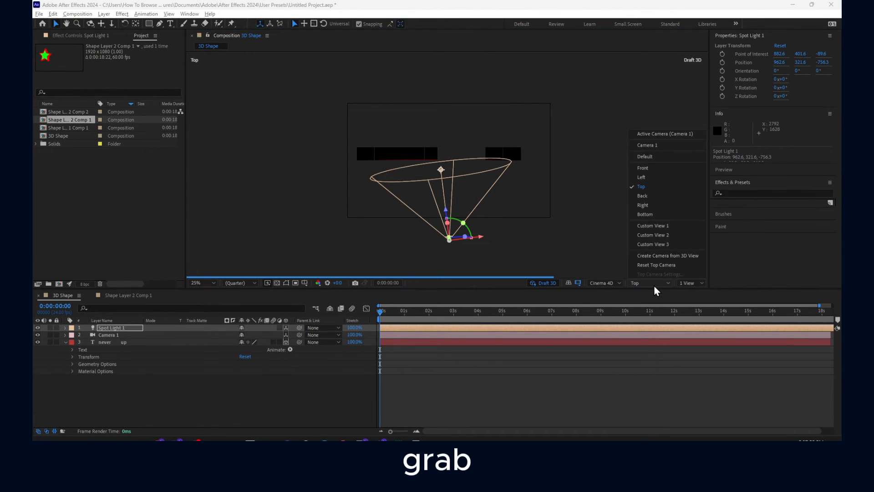
click(648, 136)
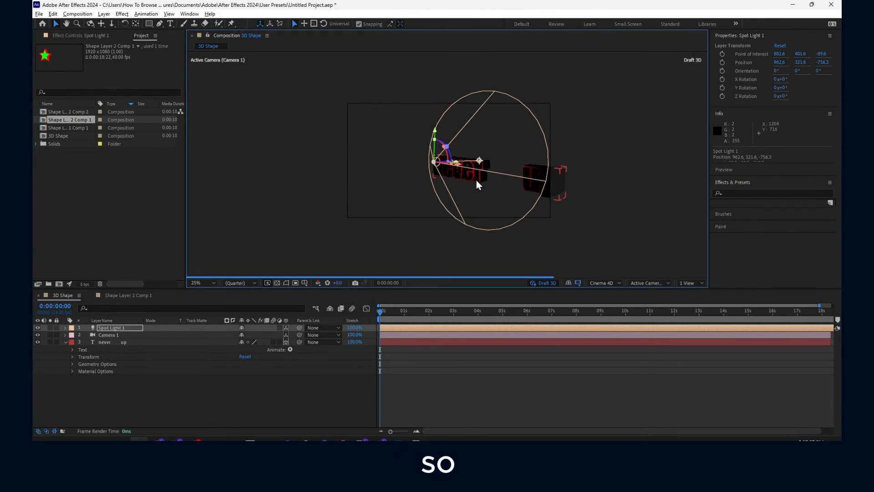
key(period)
key(period)
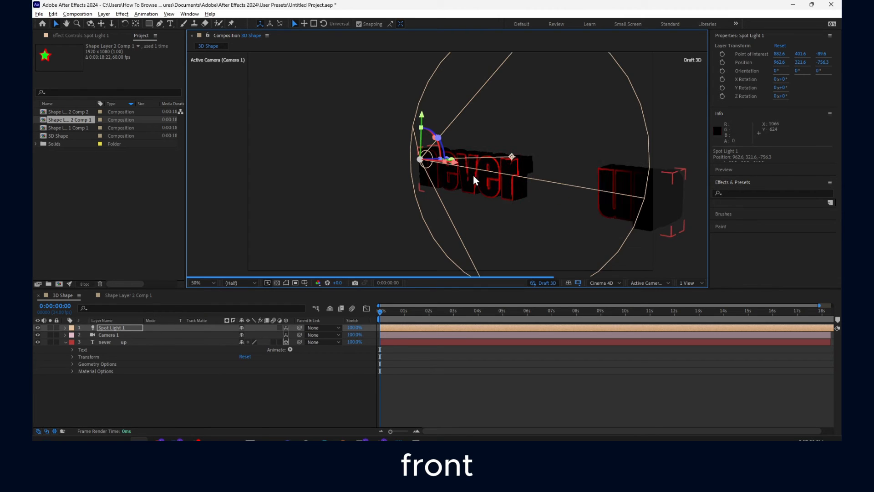
click(490, 175)
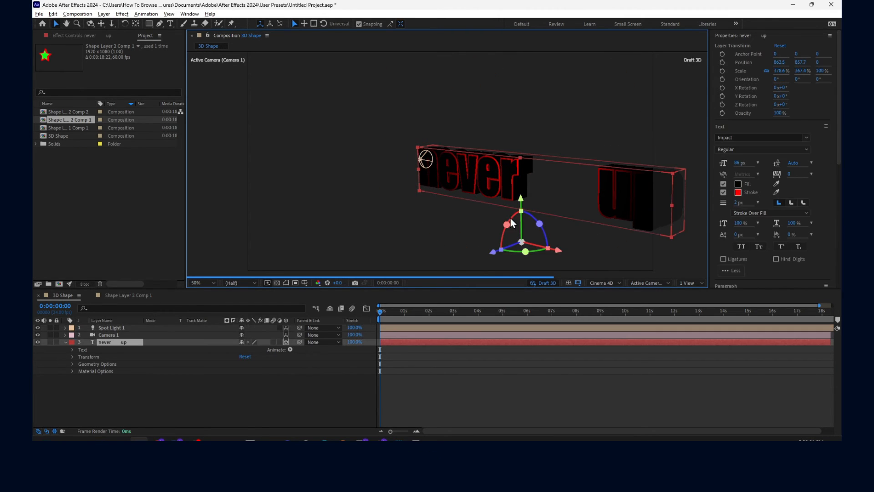
drag(600, 194, 570, 185)
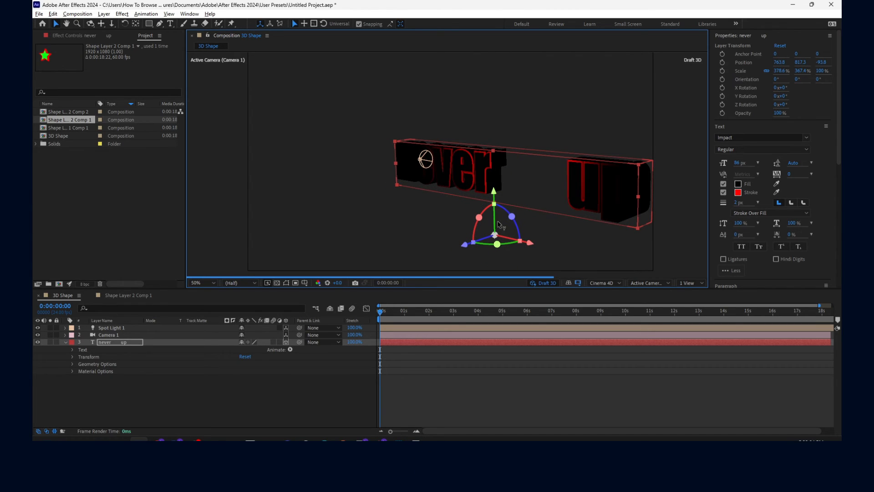
Set the spot light's Point of Interest X value to 800.6 and its Position X value to 1090.6.
click(110, 327)
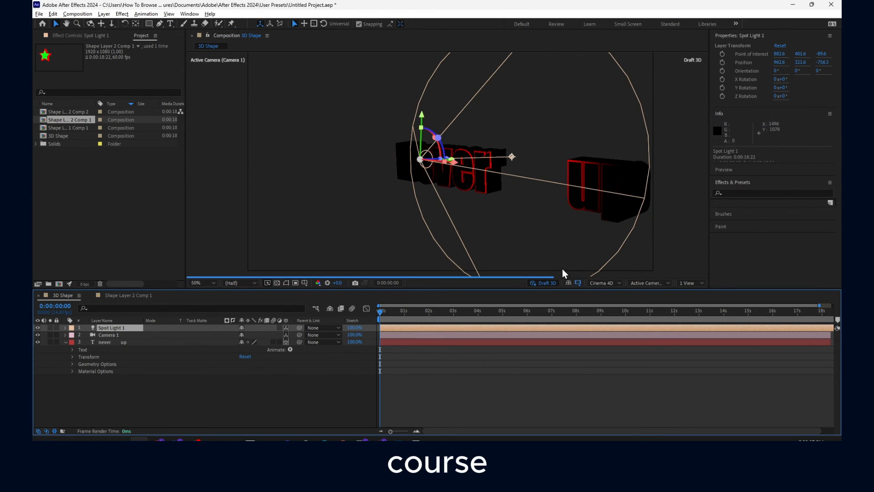
click(65, 328)
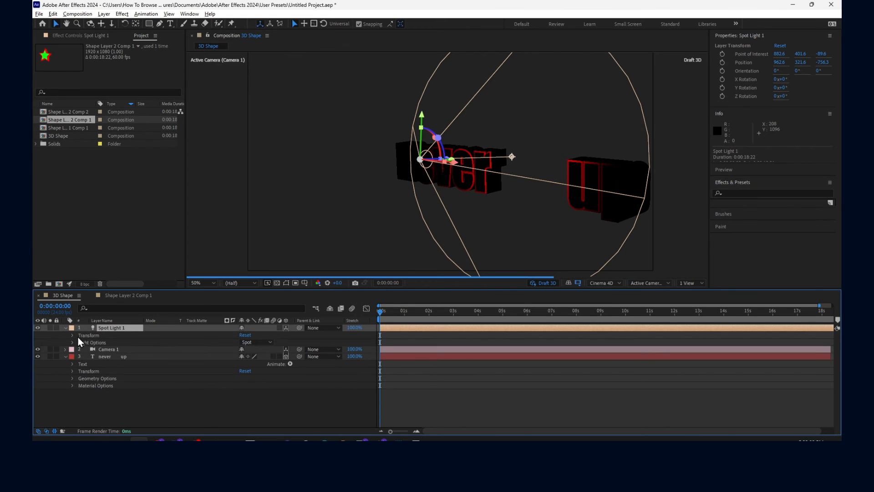
click(72, 336)
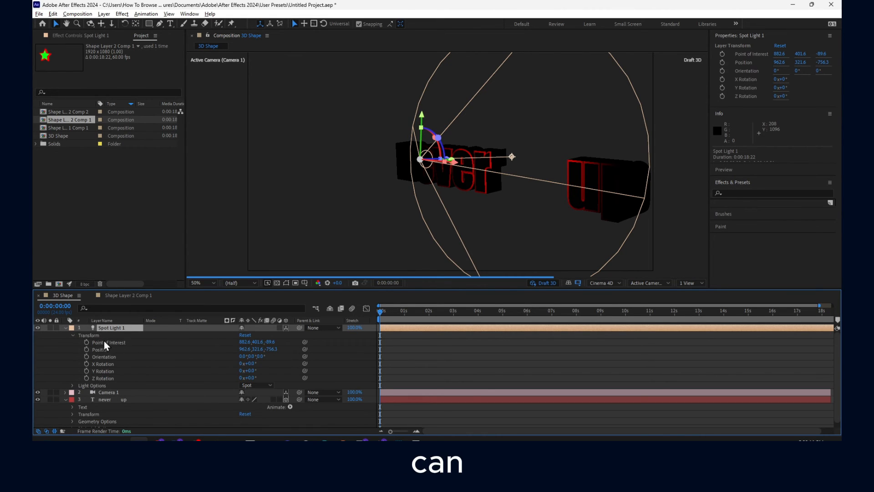
drag(242, 341, 209, 342)
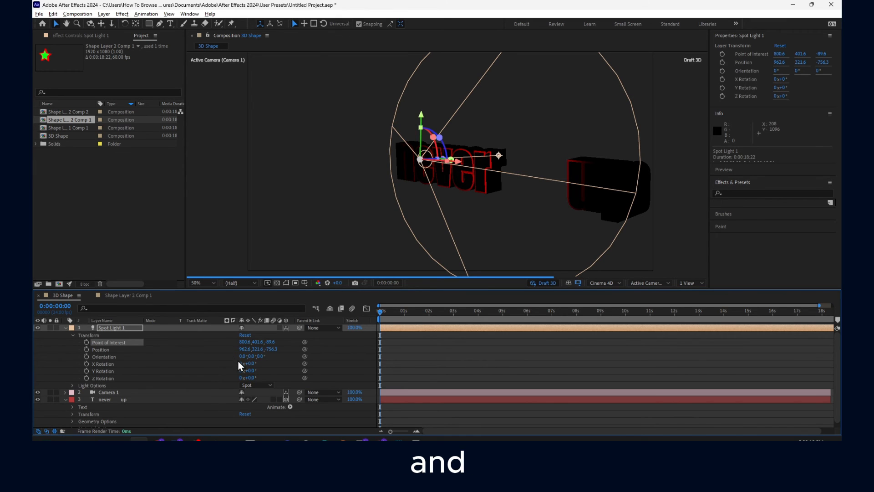
drag(245, 349, 298, 349)
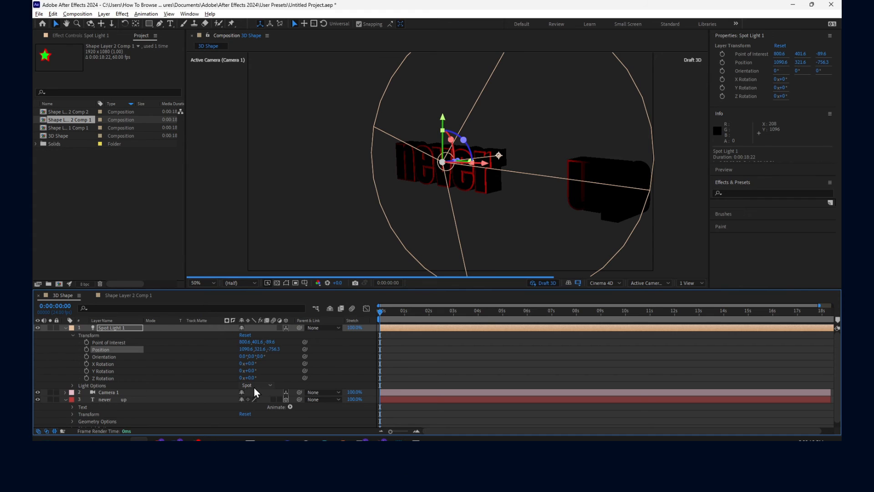
Set the spot light's Z Rotation to 75° and its Y Rotation to 4°.
mouse_move(246, 378)
mouse_down()
mouse_move(293, 377)
mouse_move(251, 368)
mouse_up()
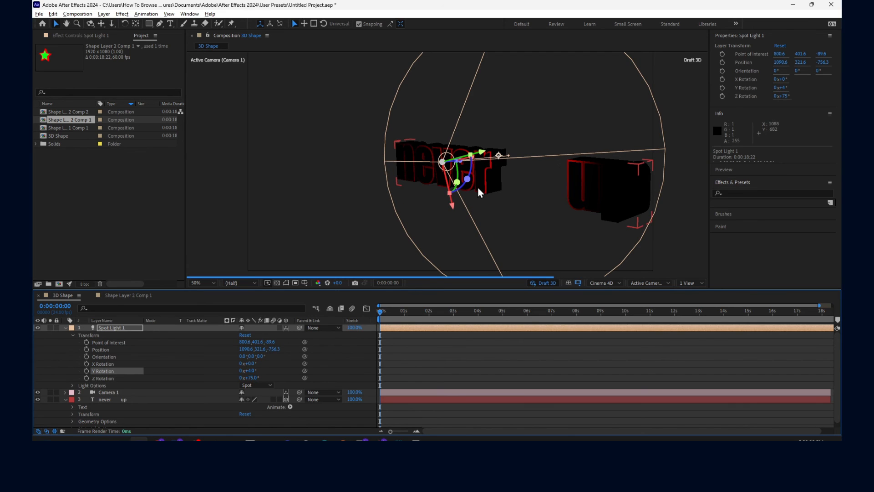
key(h)
drag(517, 166, 458, 157)
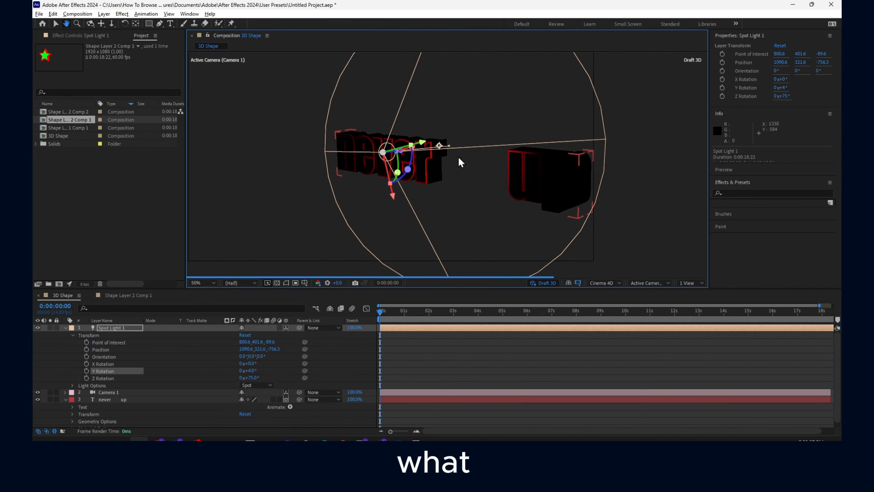
key(v)
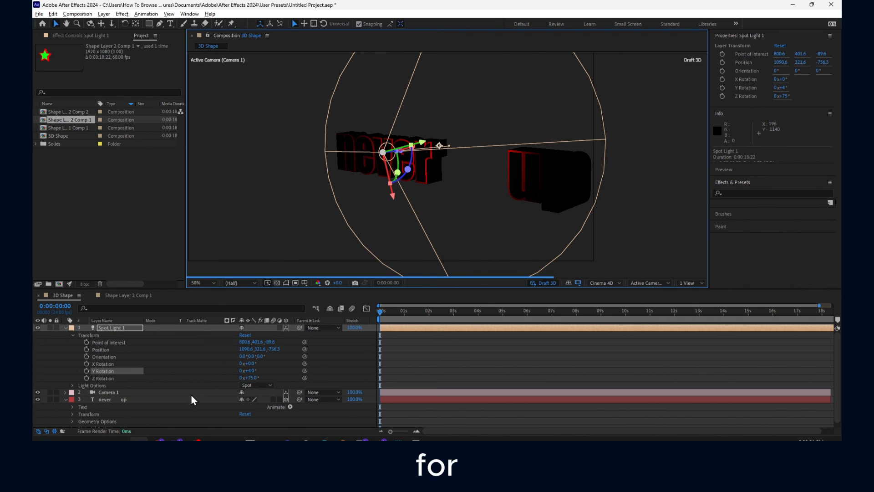
click(195, 440)
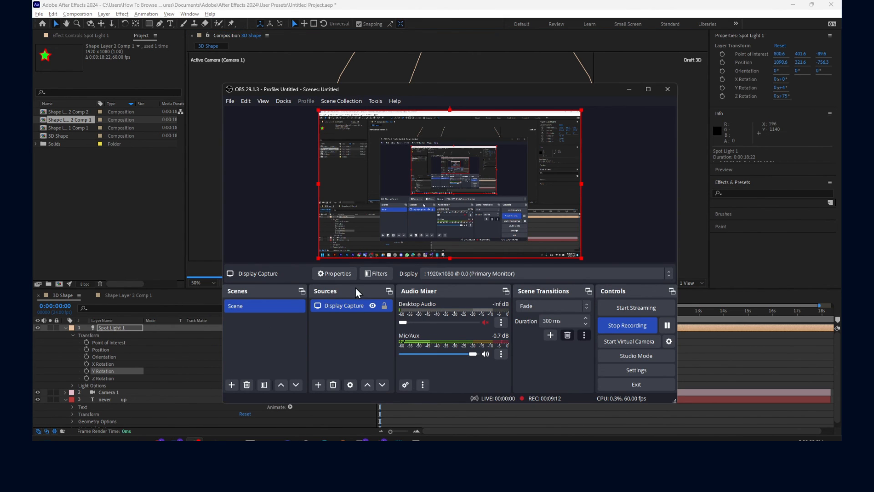